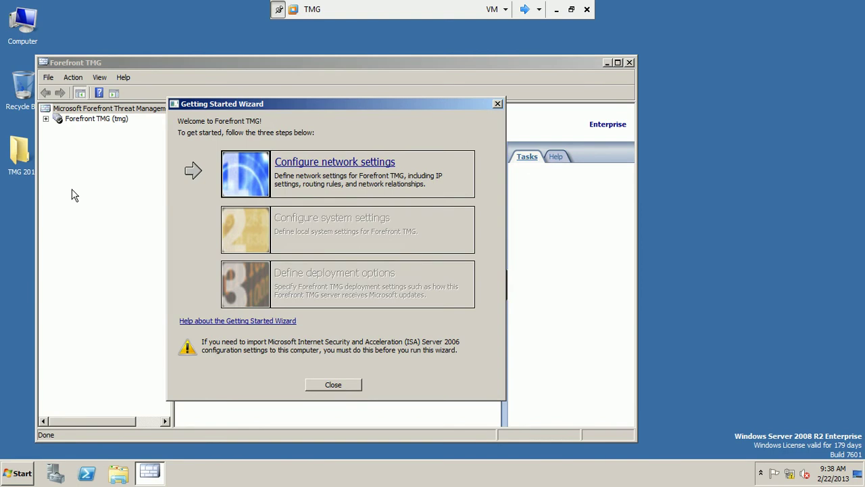
# Start configuring the network settings and choose the 3-Leg perimeter network template
pyautogui.moveTo(394, 105); pyautogui.dragTo(468, 76)
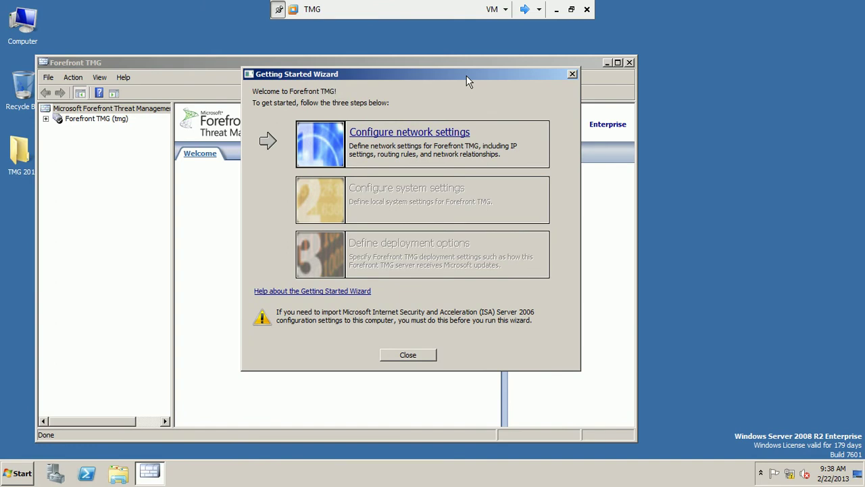
pyautogui.click(439, 135)
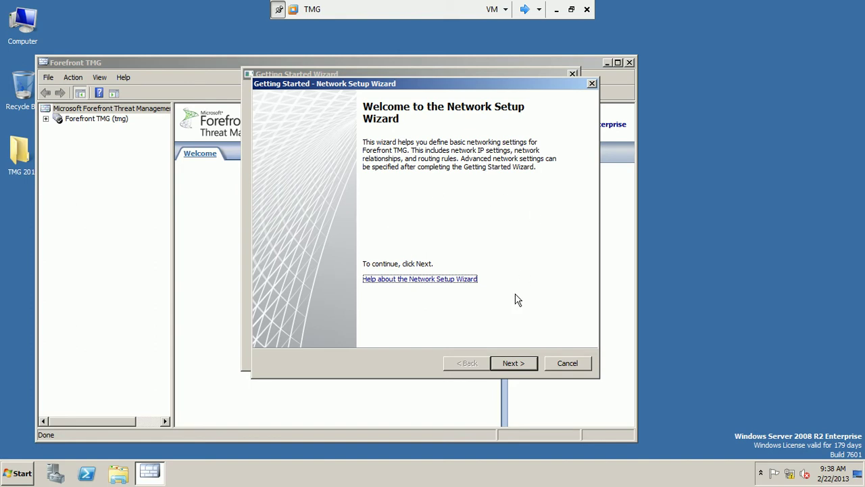
pyautogui.click(513, 365)
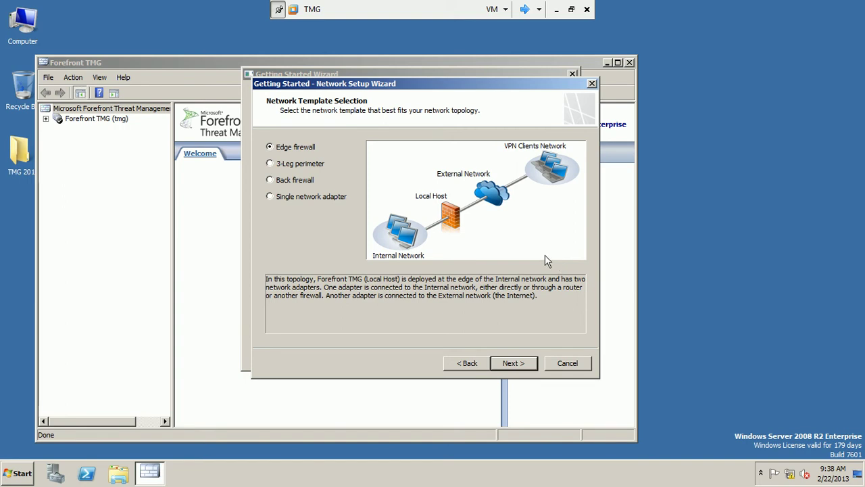
pyautogui.click(272, 165)
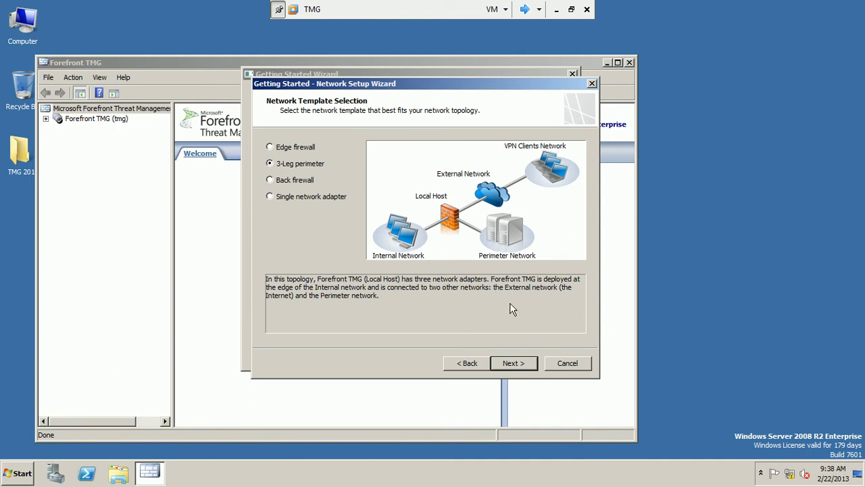
pyautogui.click(510, 367)
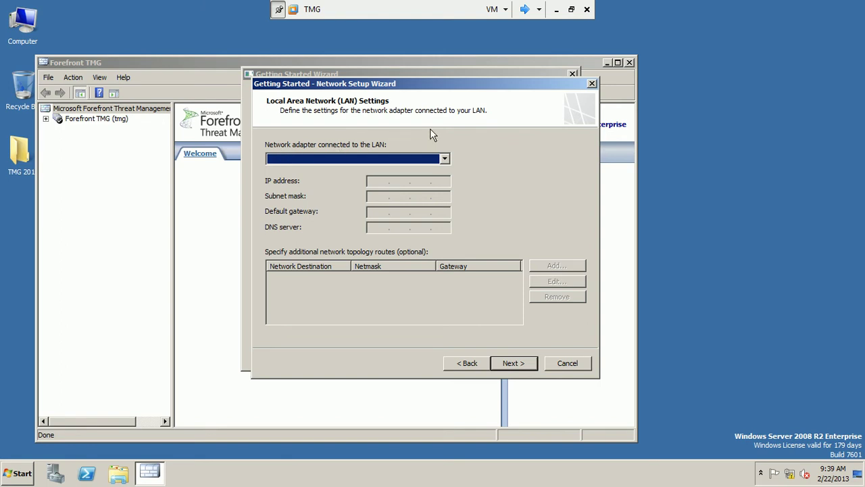
# Assign the Internal adapter to the LAN, keep its IP settings and continue to the Internet settings
pyautogui.click(445, 161)
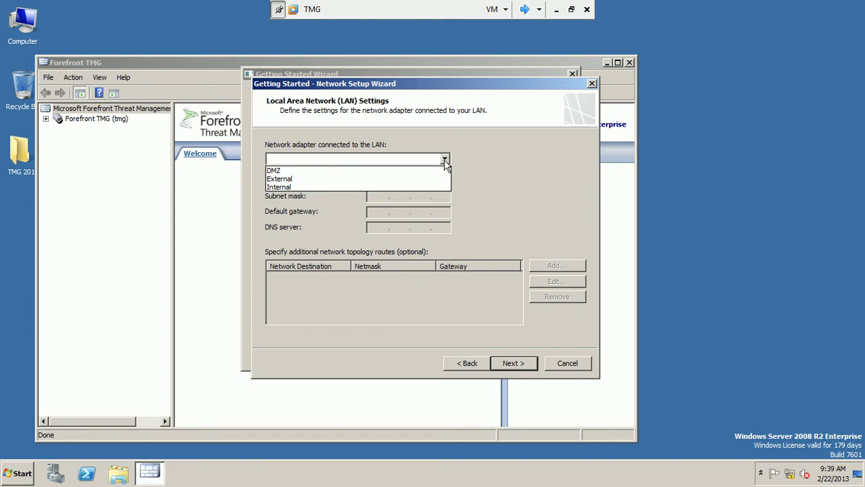
pyautogui.click(419, 187)
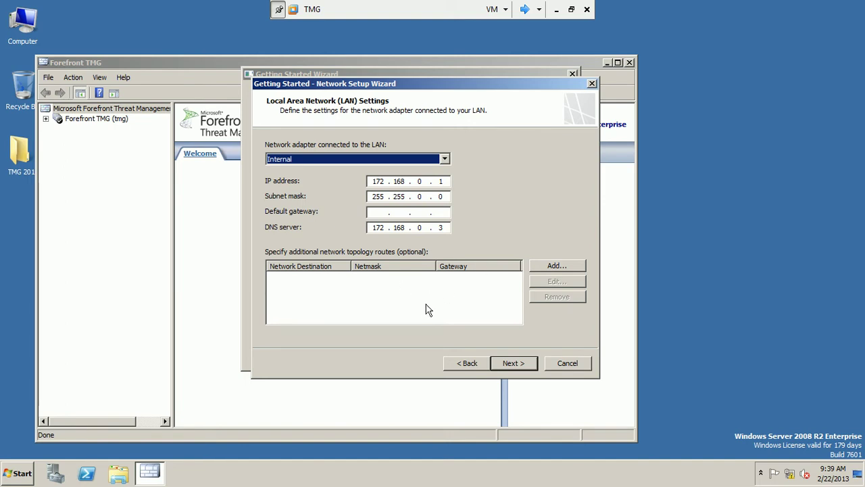
pyautogui.click(511, 365)
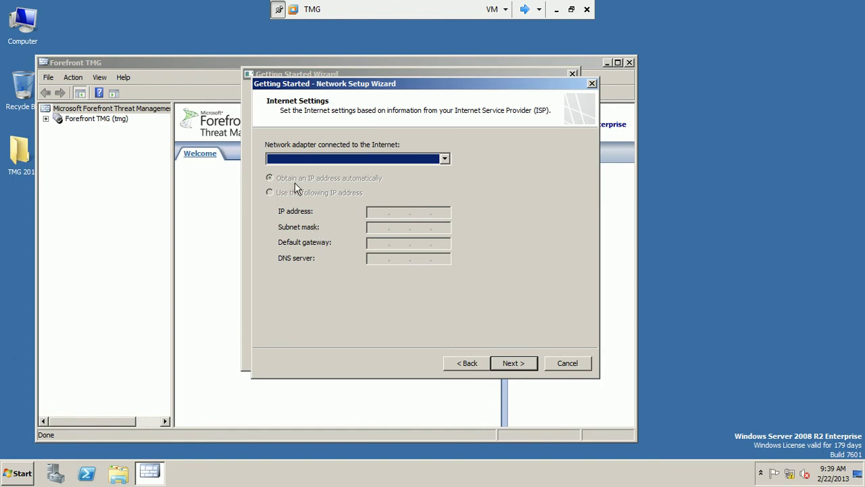
# Assign the External adapter to the Internet with its IP address obtained automatically, and accept the DHCP system policy change
pyautogui.click(445, 159)
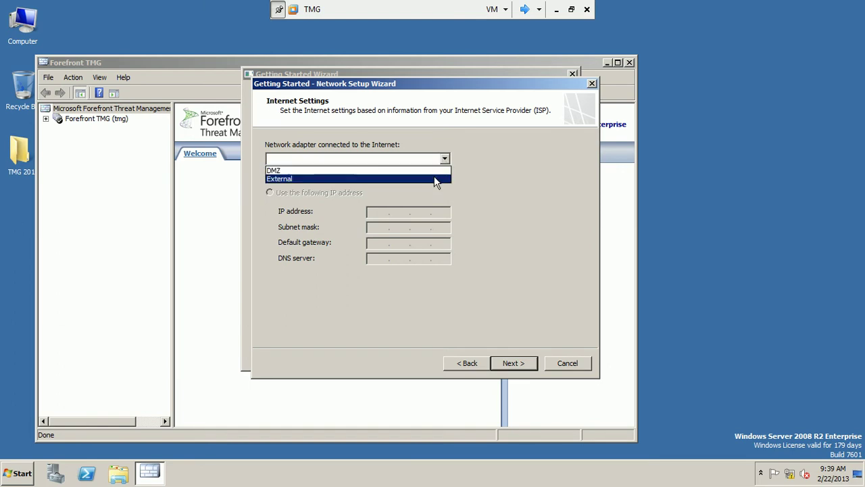
pyautogui.click(434, 177)
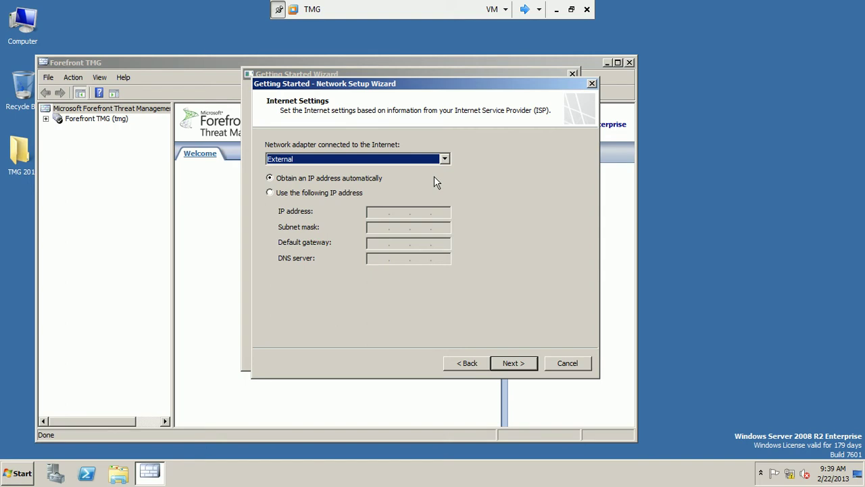
pyautogui.click(320, 194)
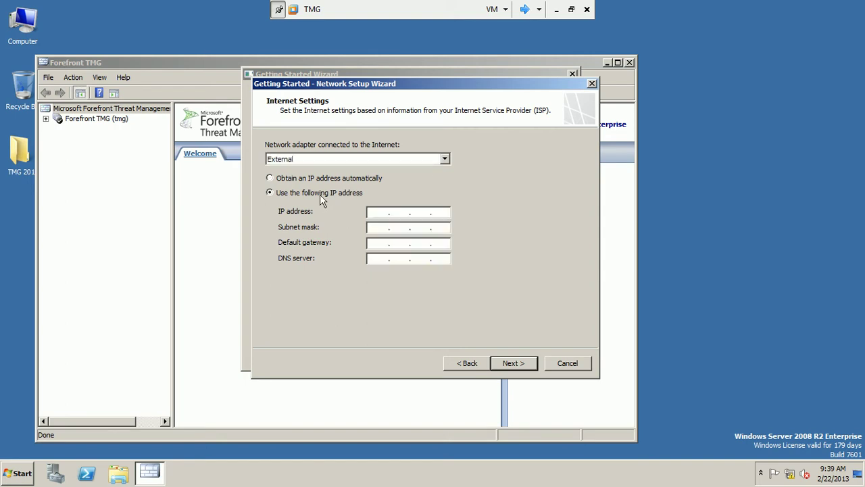
pyautogui.click(300, 177)
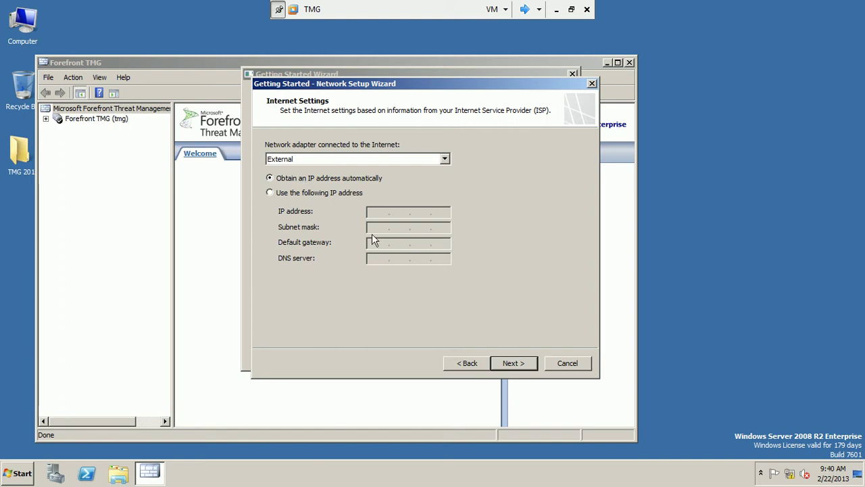
pyautogui.click(514, 362)
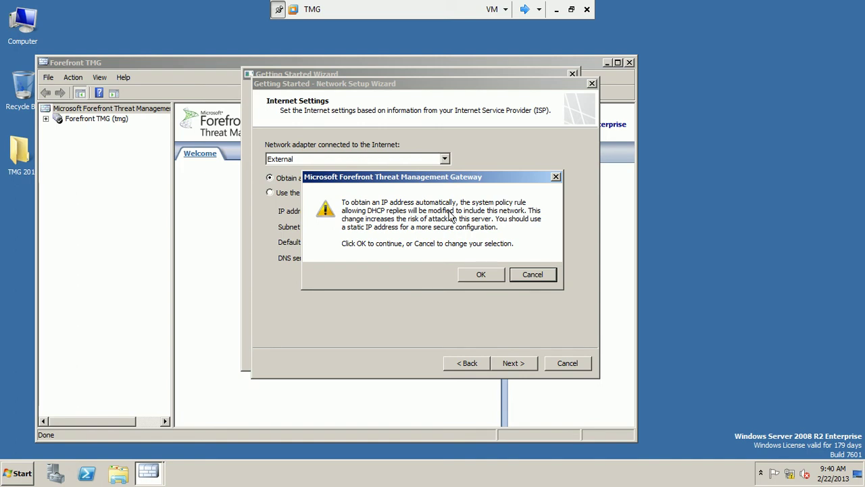
pyautogui.moveTo(446, 181); pyautogui.dragTo(592, 200)
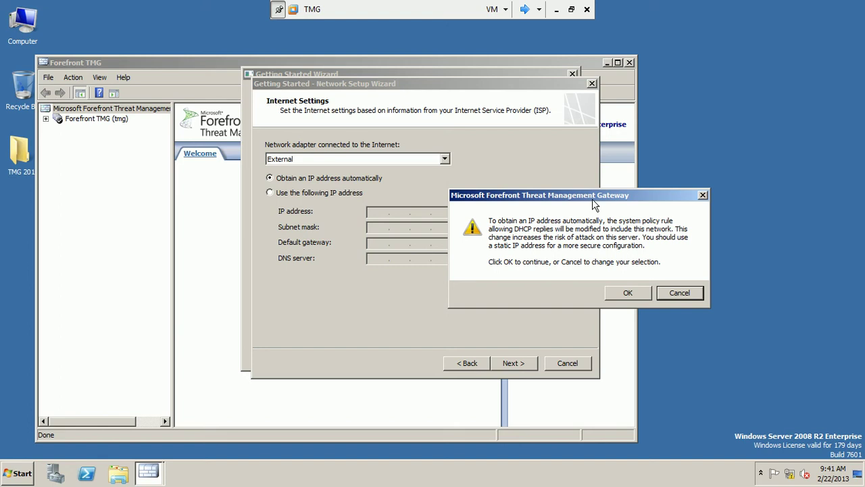
pyautogui.click(619, 297)
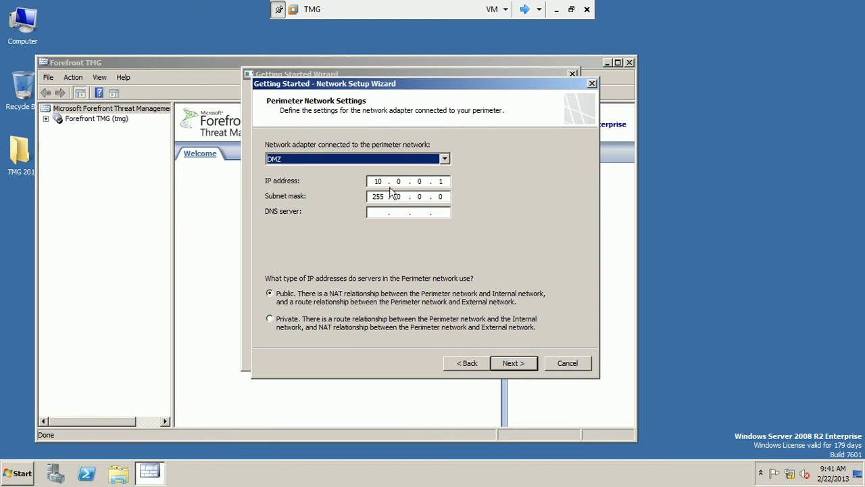
# Assign the DMZ adapter to the perimeter network with Private IP addresses, review the summary and complete the Network Setup Wizard
pyautogui.click(445, 158)
pyautogui.click(440, 169)
pyautogui.click(270, 319)
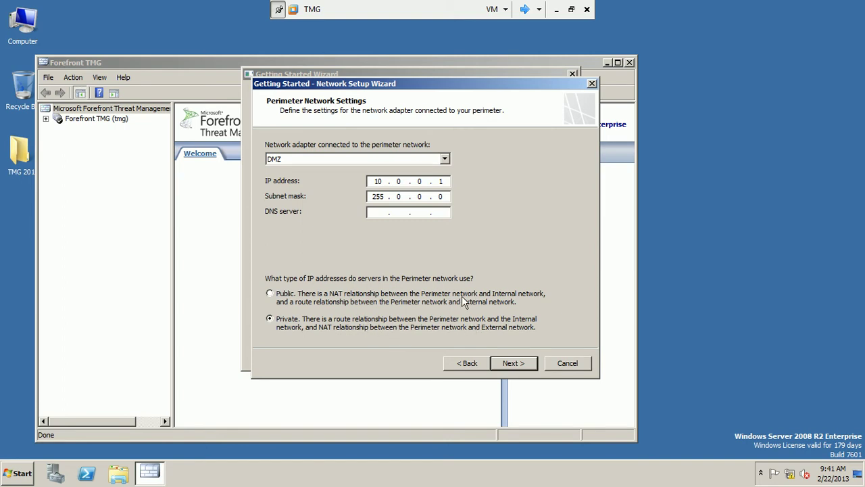
pyautogui.click(517, 368)
pyautogui.click(512, 364)
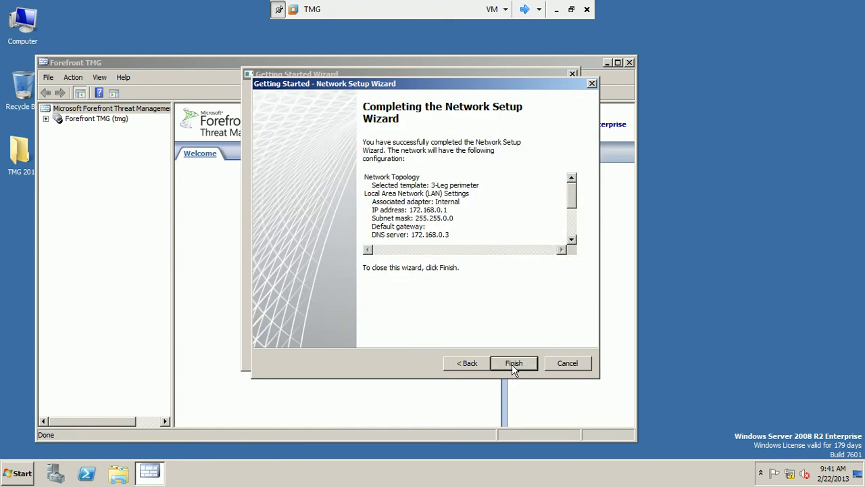
pyautogui.moveTo(571, 195)
pyautogui.mouseDown()
pyautogui.moveTo(571, 235)
pyautogui.moveTo(572, 198)
pyautogui.mouseUp()
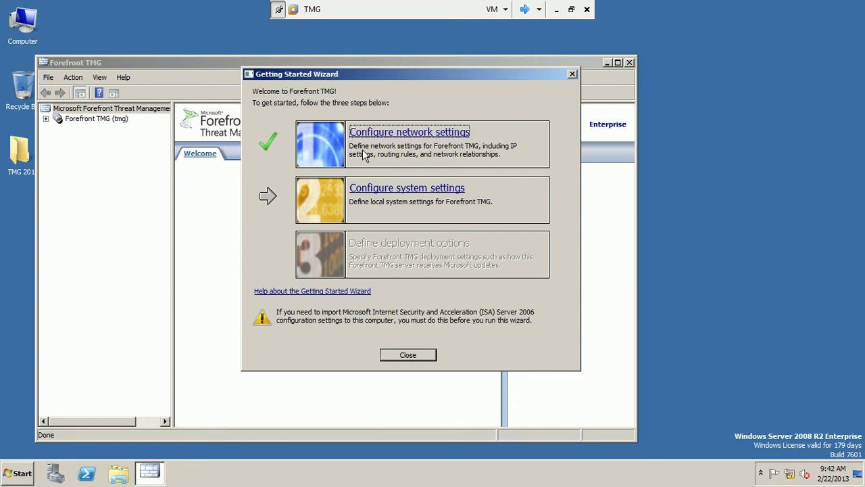
# Start configuring the local system settings from the Getting Started Wizard
pyautogui.click(399, 194)
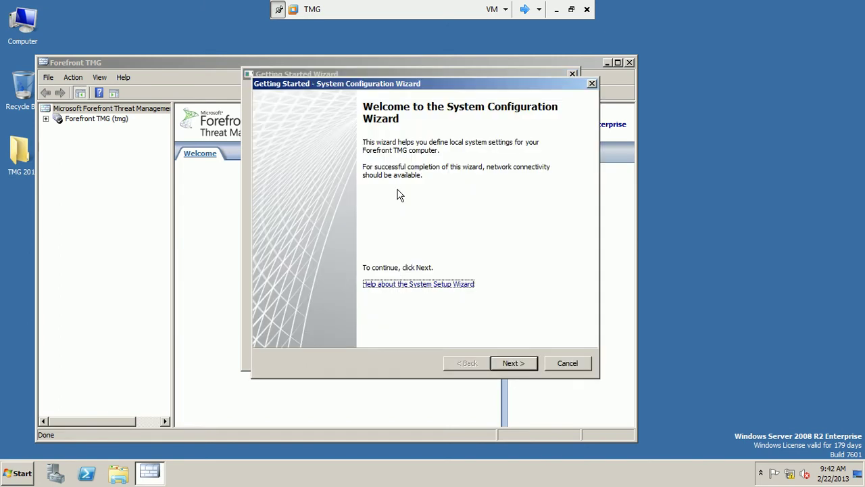
pyautogui.click(572, 9)
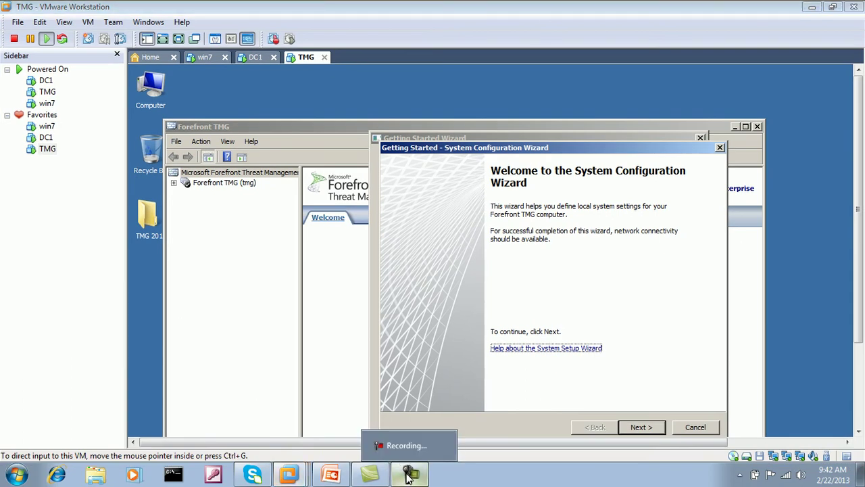
pyautogui.click(410, 472)
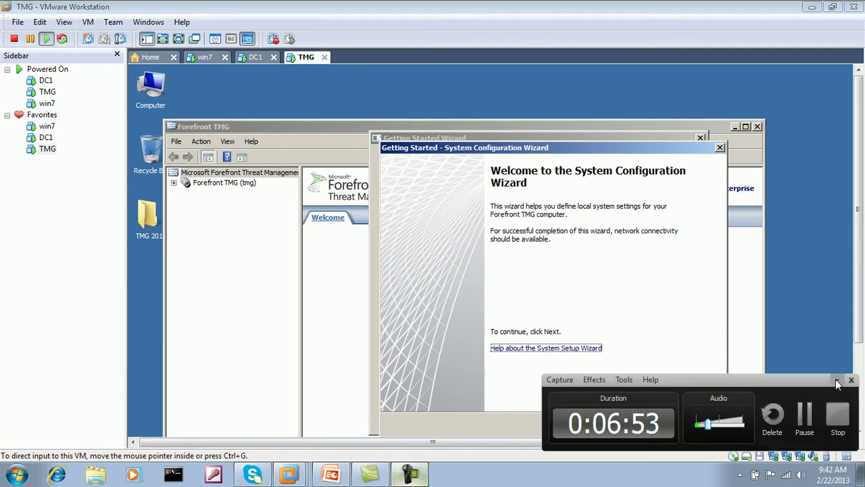
pyautogui.click(838, 383)
pyautogui.click(179, 41)
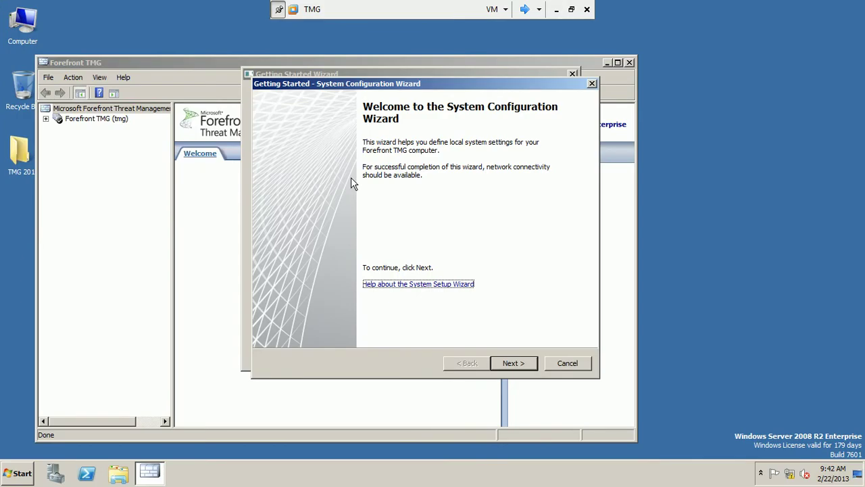
# Keep the existing computer name, domain membership and DNS suffix, and finish the System Configuration Wizard
pyautogui.click(510, 359)
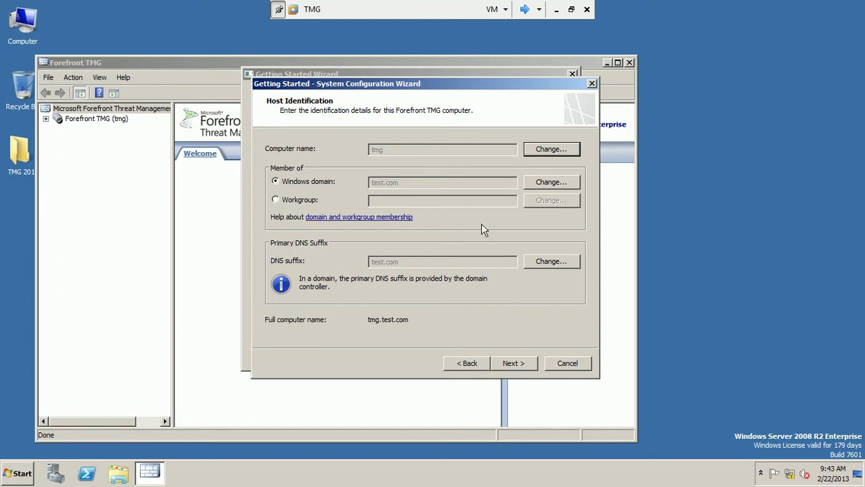
pyautogui.click(513, 363)
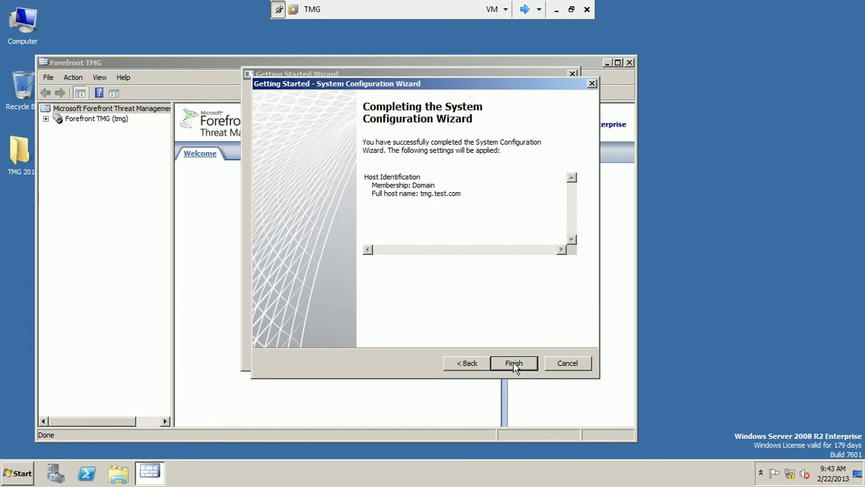
pyautogui.click(513, 363)
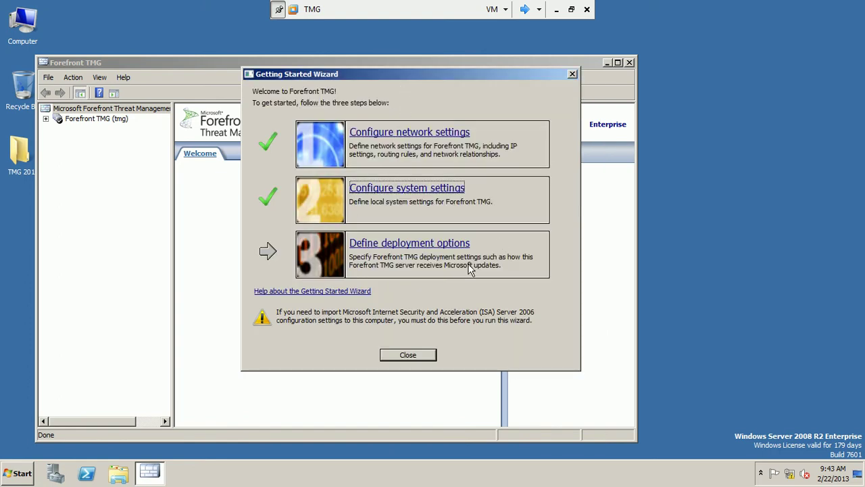
# Start defining the deployment options and choose to use the Microsoft Update service to check for updates
pyautogui.click(411, 244)
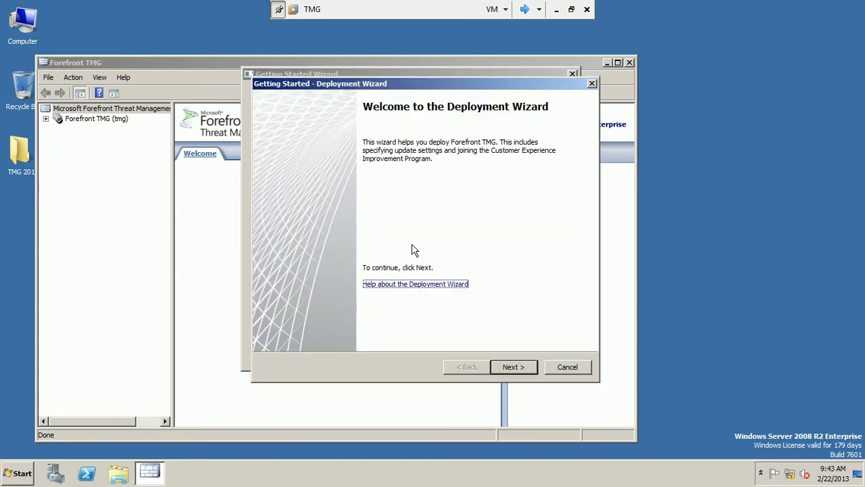
pyautogui.click(523, 369)
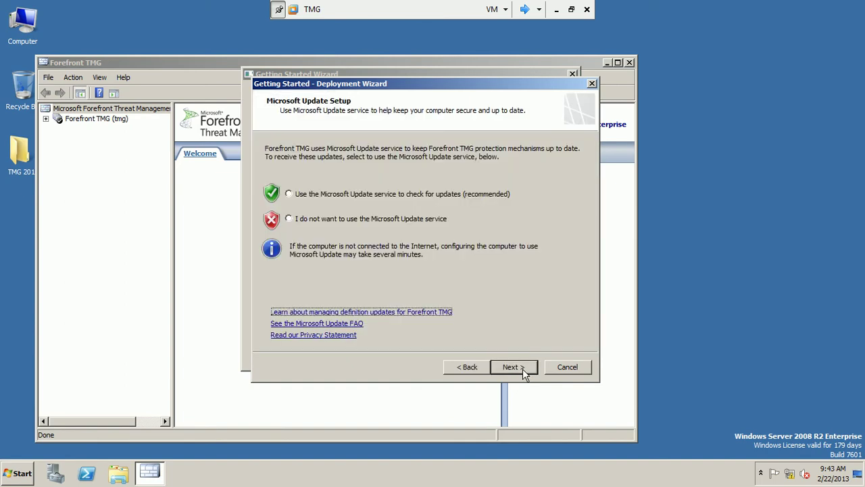
pyautogui.click(292, 197)
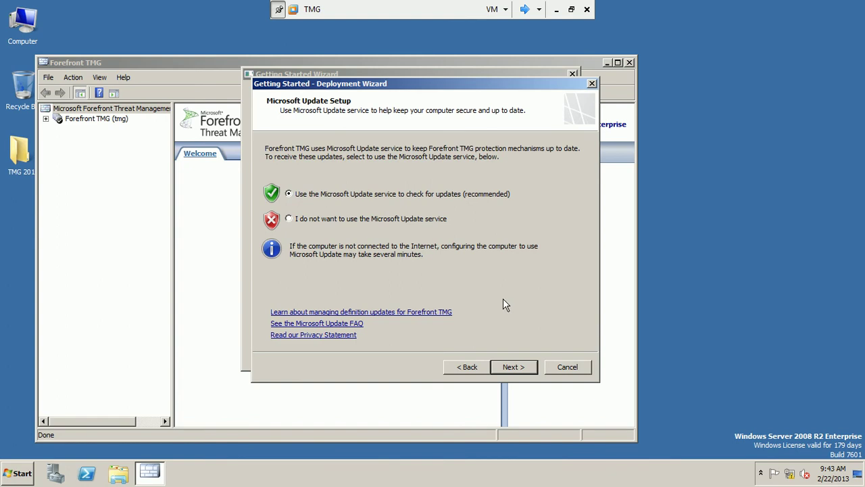
pyautogui.click(515, 370)
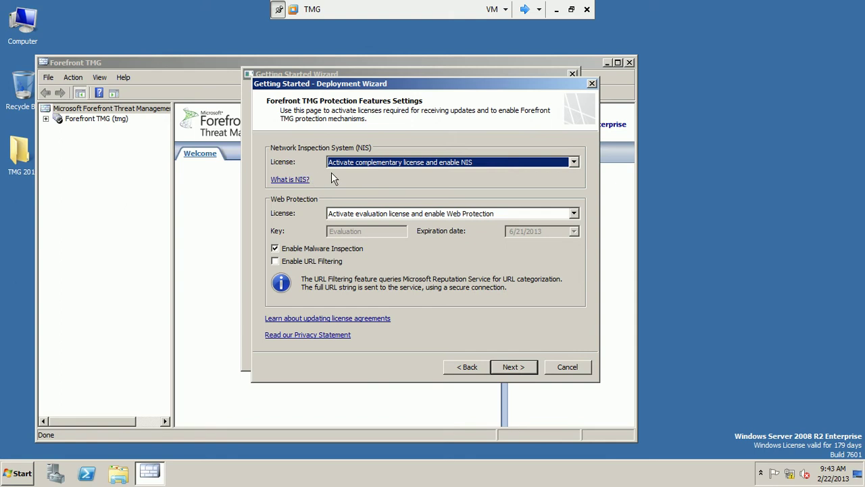
# Enable NIS with the complementary license and Web Protection with the evaluation license, turn on URL Filtering, and continue to the NIS signature update settings
pyautogui.click(403, 166)
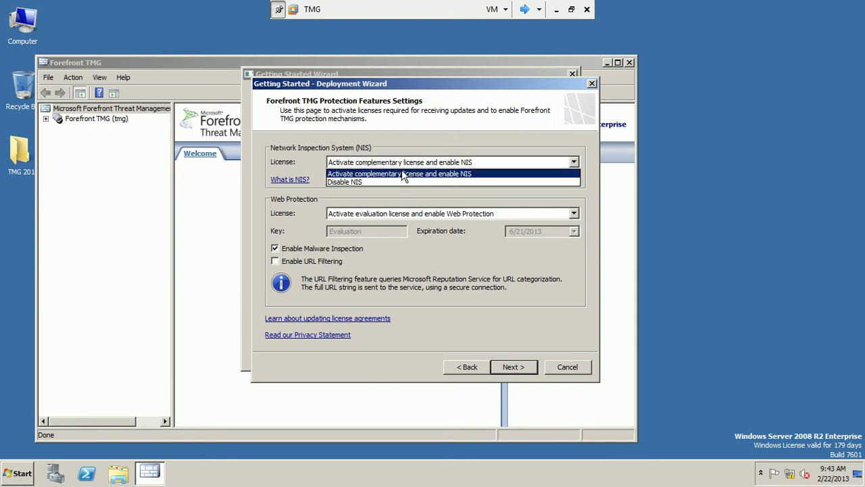
pyautogui.click(402, 173)
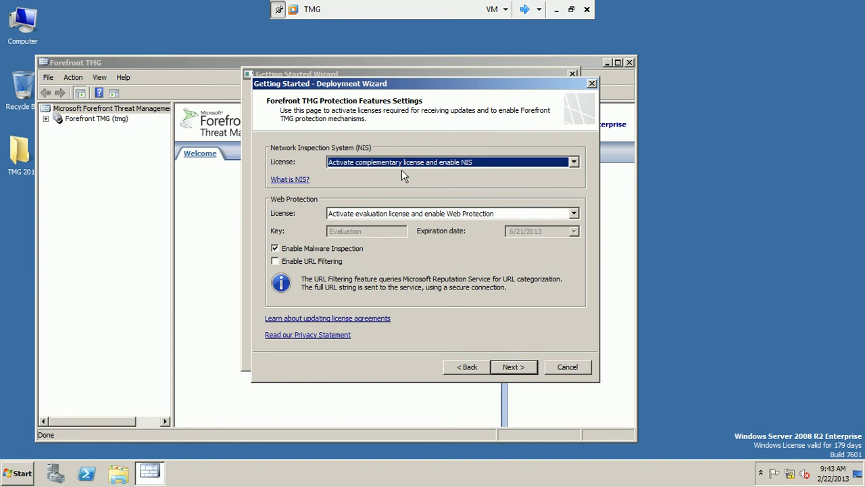
pyautogui.click(398, 215)
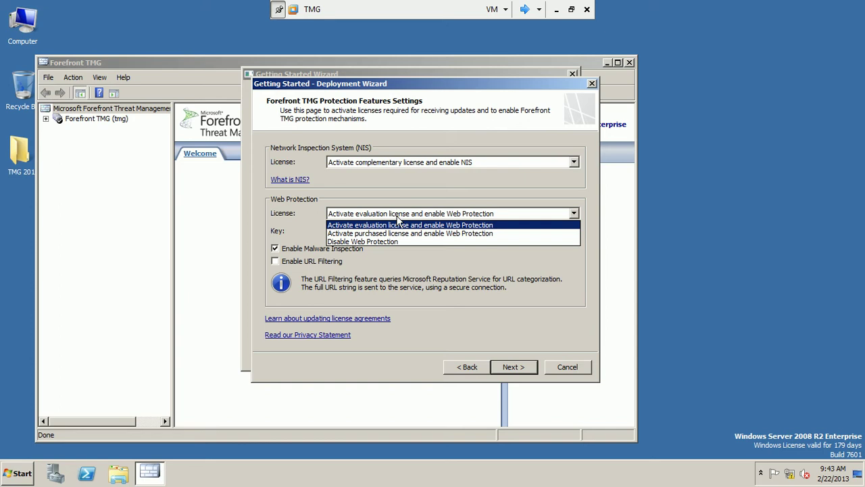
pyautogui.click(398, 225)
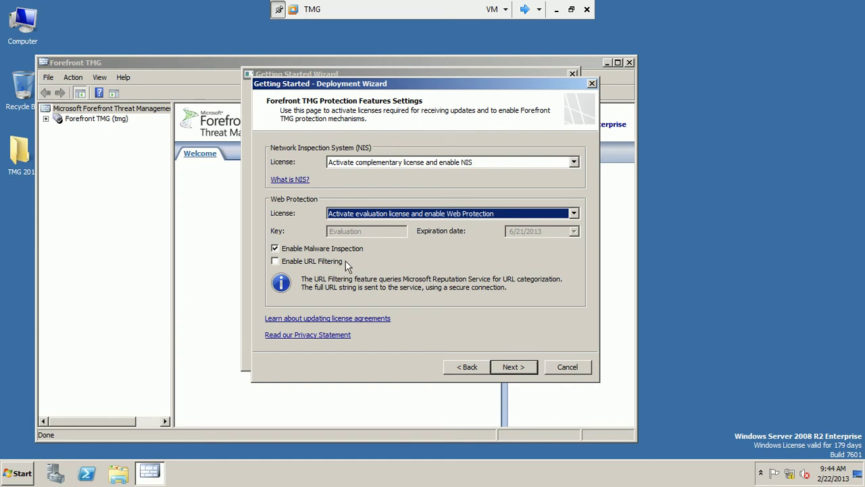
pyautogui.click(275, 261)
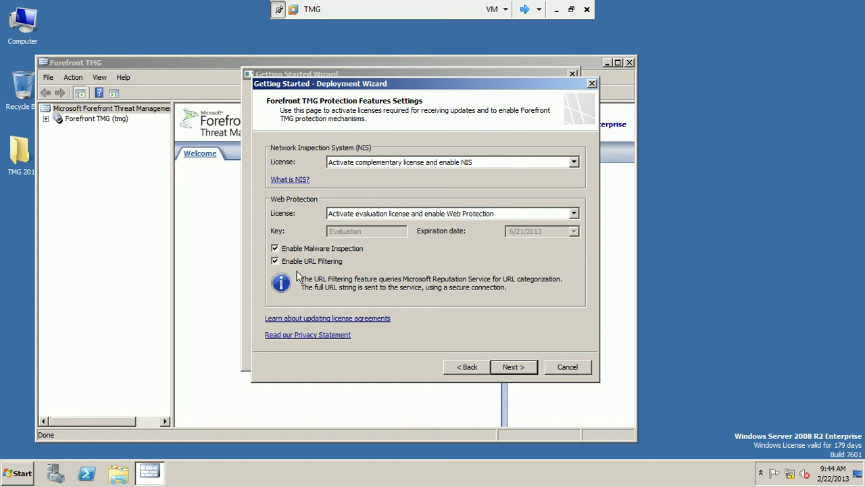
pyautogui.click(533, 366)
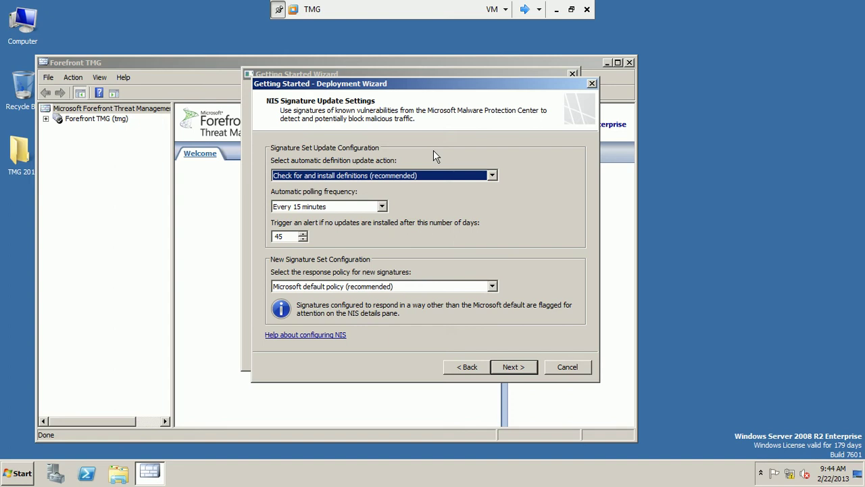
# Set NIS signature updates to check for and install definitions every 15 minutes with the Microsoft default policy for new signatures, and continue
pyautogui.click(336, 207)
pyautogui.click(331, 221)
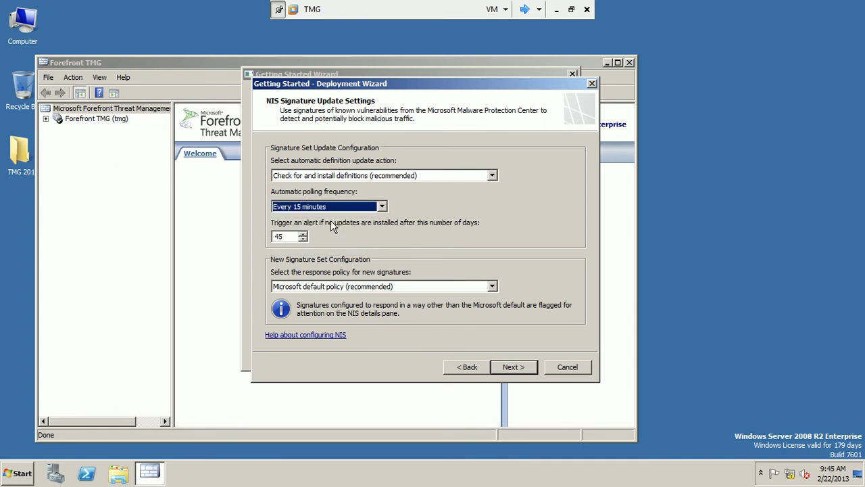
pyautogui.click(362, 175)
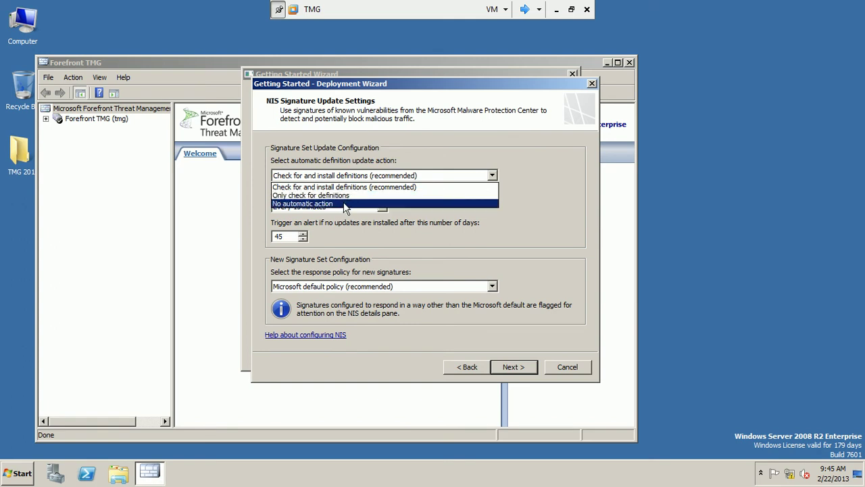
pyautogui.click(350, 188)
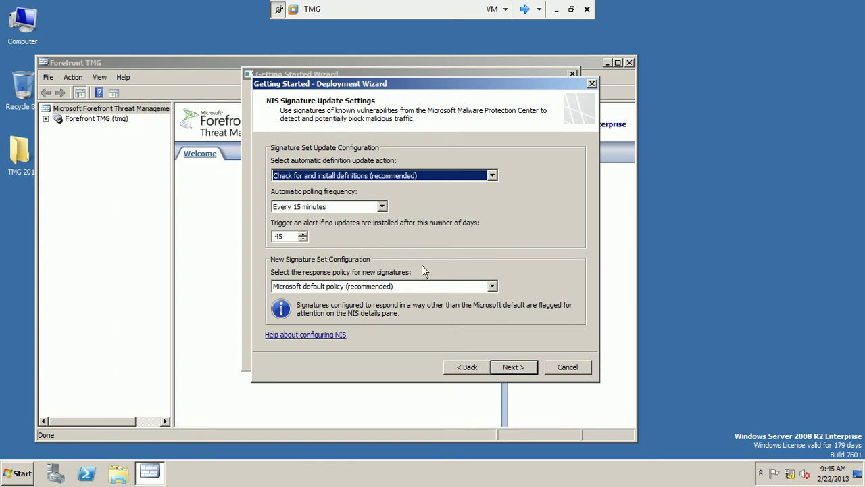
pyautogui.click(438, 287)
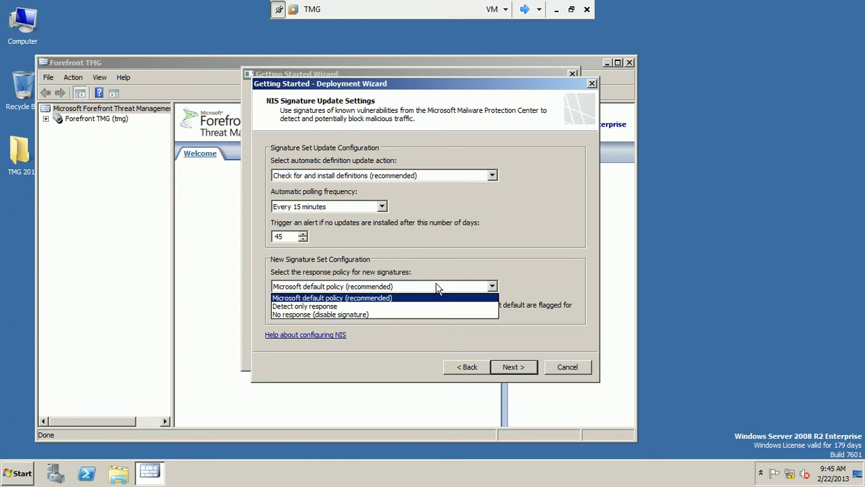
pyautogui.click(404, 298)
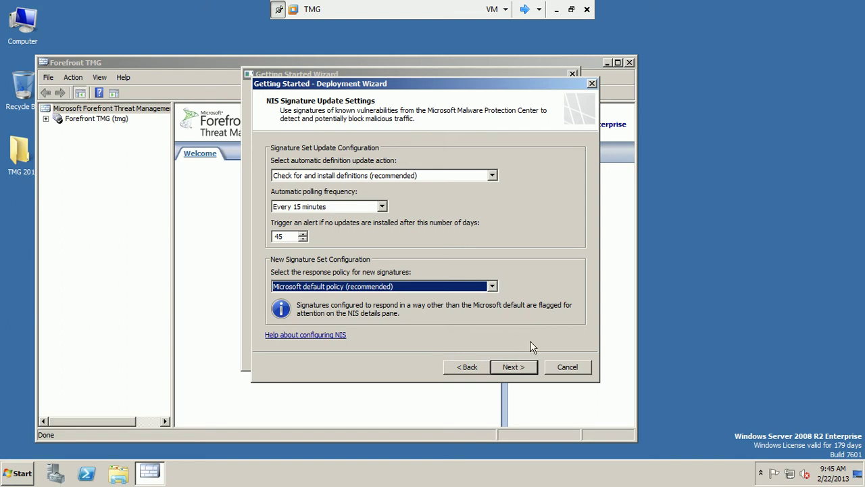
pyautogui.click(513, 366)
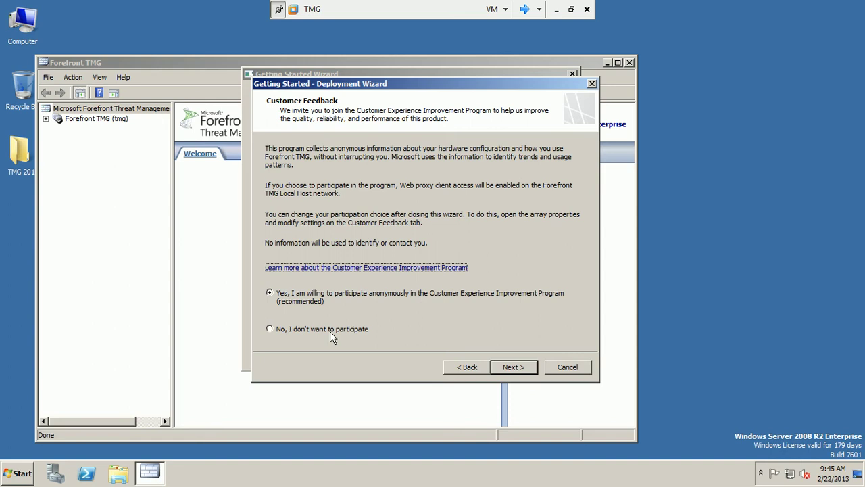
# Agree to join the Customer Experience Improvement Program, choose Advanced telemetry reporting, and finish the Deployment Wizard
pyautogui.click(507, 366)
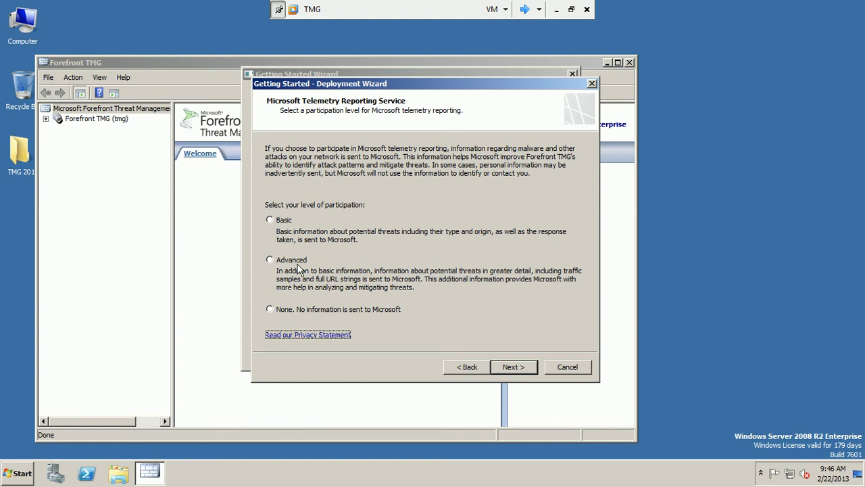
pyautogui.click(270, 259)
pyautogui.click(504, 371)
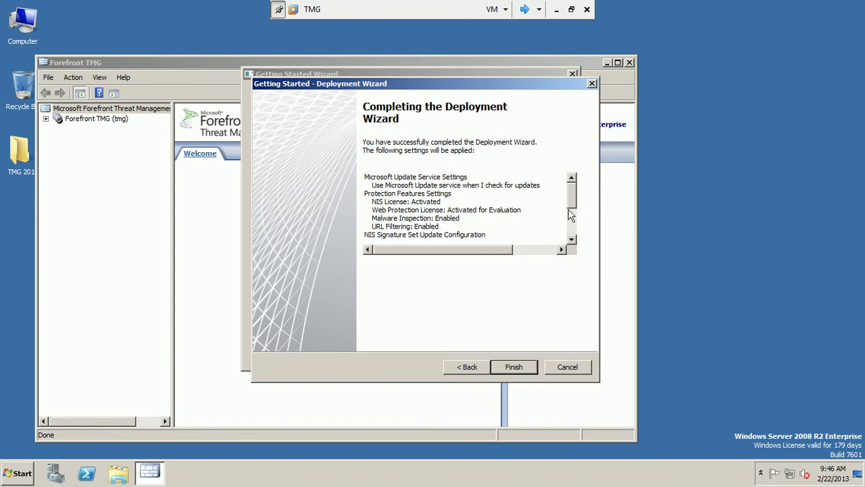
pyautogui.moveTo(571, 205); pyautogui.dragTo(585, 192)
pyautogui.click(512, 371)
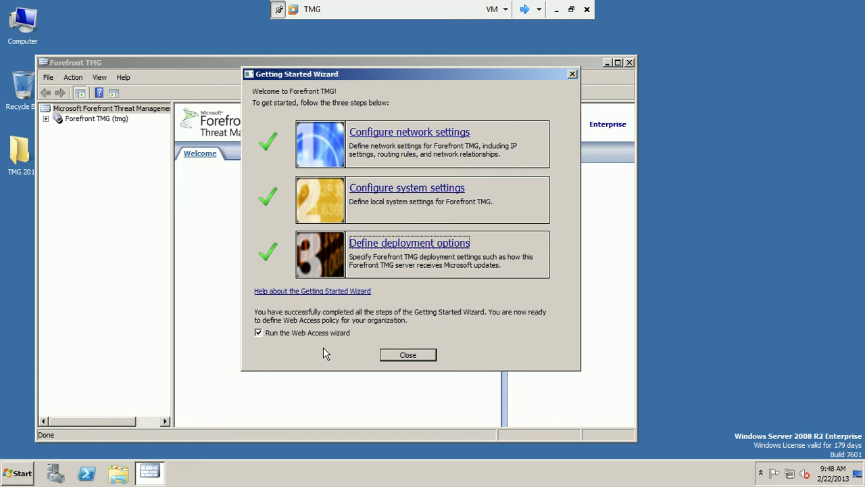
# Switch to PowerPoint and present the "Running the Web Access Policy Wizard" slide full screen
pyautogui.click(555, 9)
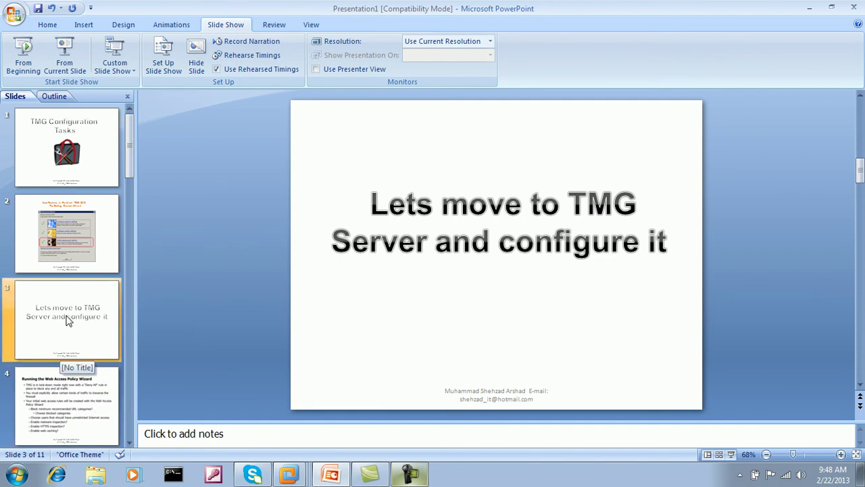
pyautogui.click(80, 388)
pyautogui.click(64, 54)
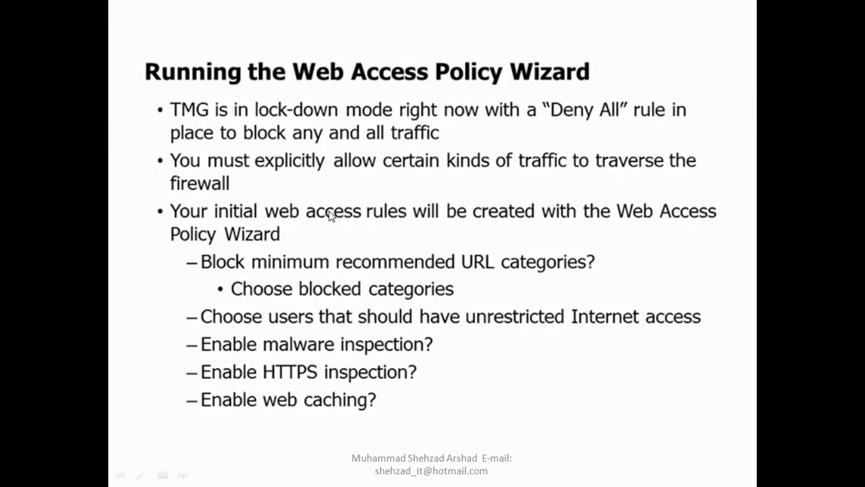
pyautogui.rightClick(480, 185)
pyautogui.moveTo(508, 265)
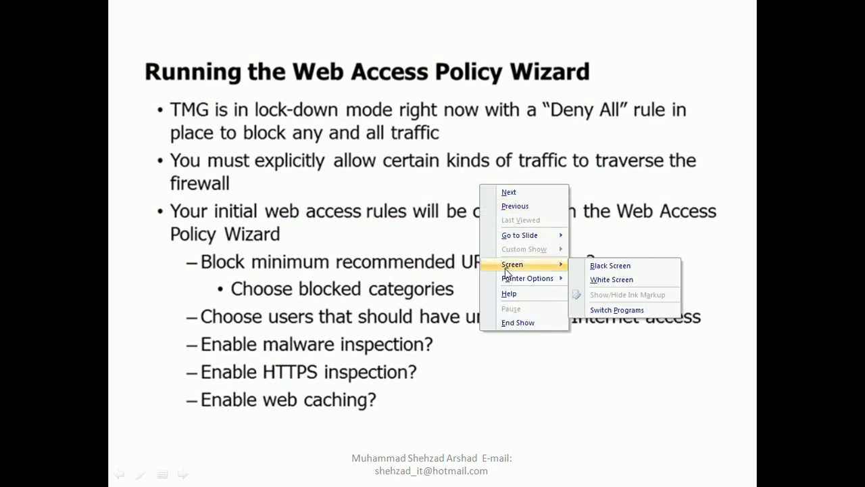
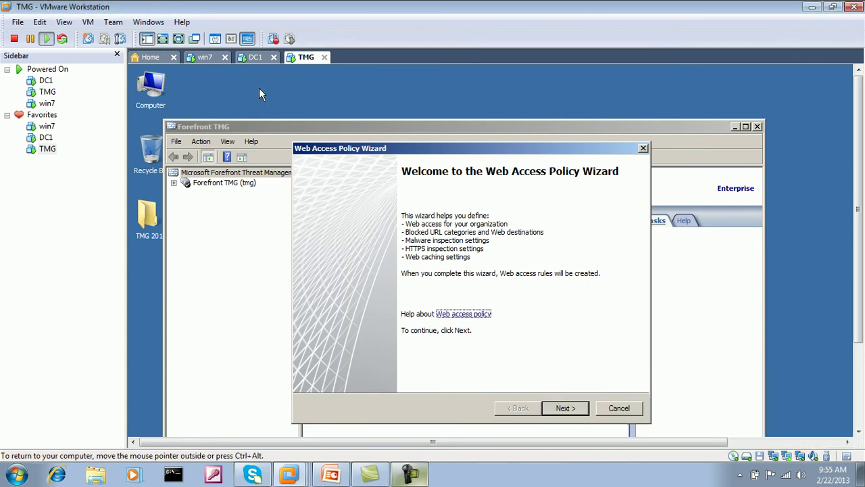
pyautogui.click(412, 478)
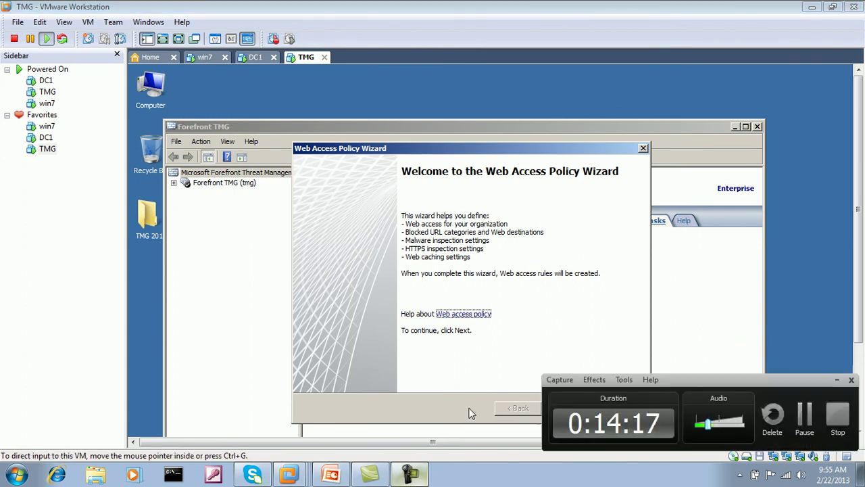
pyautogui.click(802, 413)
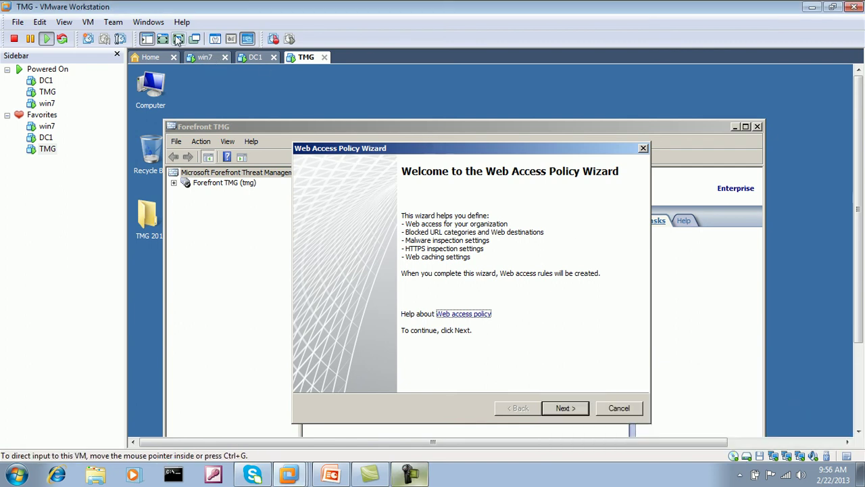
# Show the TMG virtual machine full screen and have the Web Access Policy Wizard create a rule blocking the minimum recommended URL categories
pyautogui.click(177, 39)
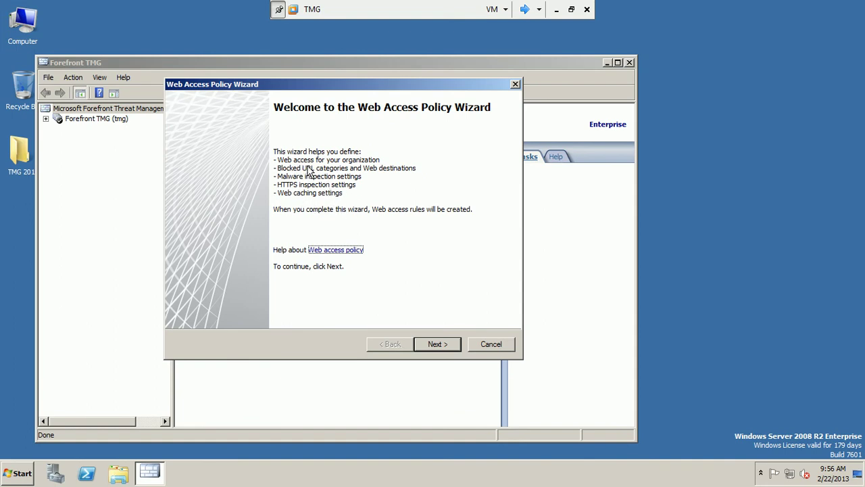
pyautogui.click(437, 344)
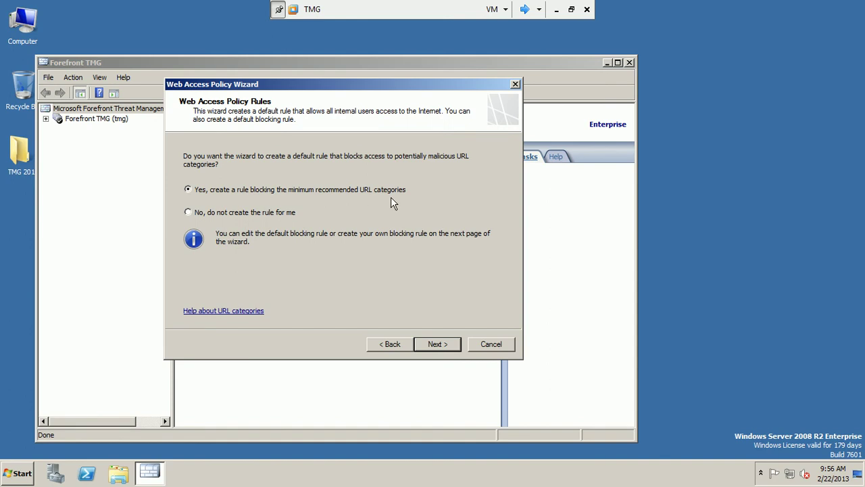
pyautogui.click(431, 342)
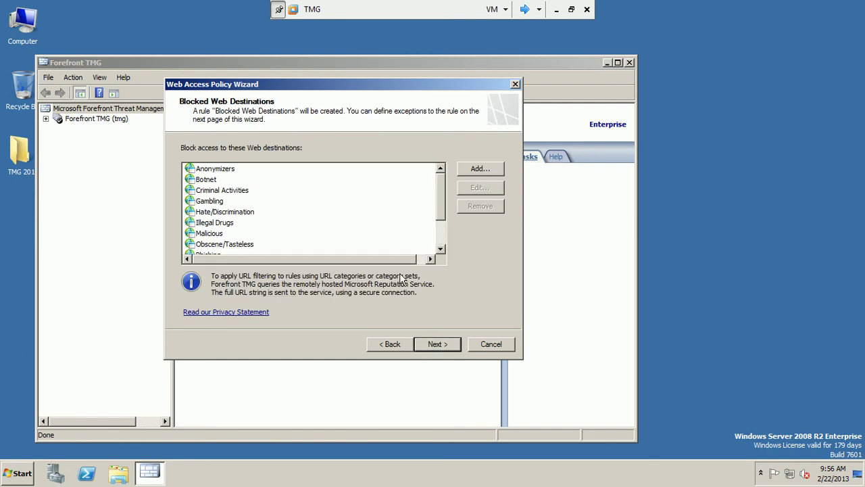
# Review the URL categories in the default list of blocked Web destinations, from Anonymizers to Violence
pyautogui.moveTo(441, 184)
pyautogui.mouseDown()
pyautogui.moveTo(442, 211)
pyautogui.moveTo(447, 187)
pyautogui.mouseUp()
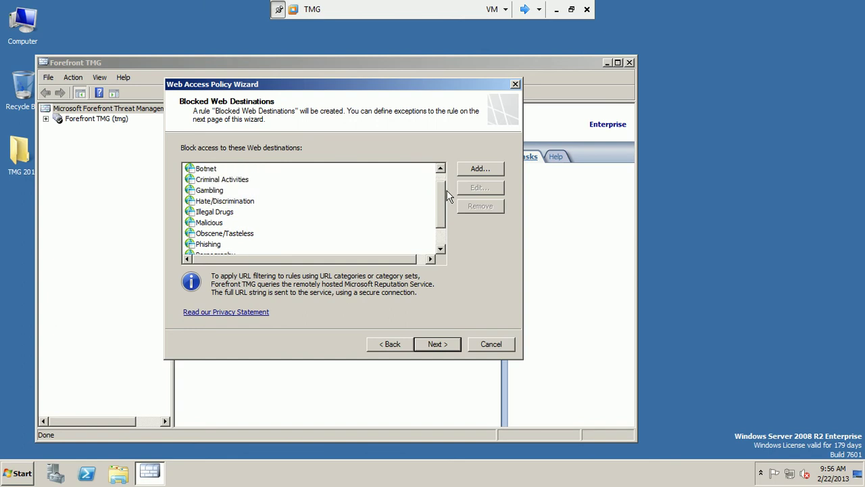
pyautogui.click(230, 179)
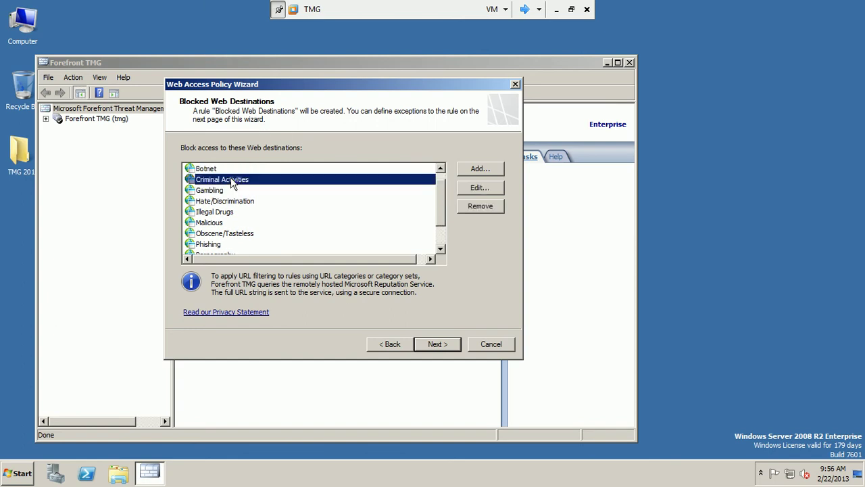
pyautogui.click(218, 170)
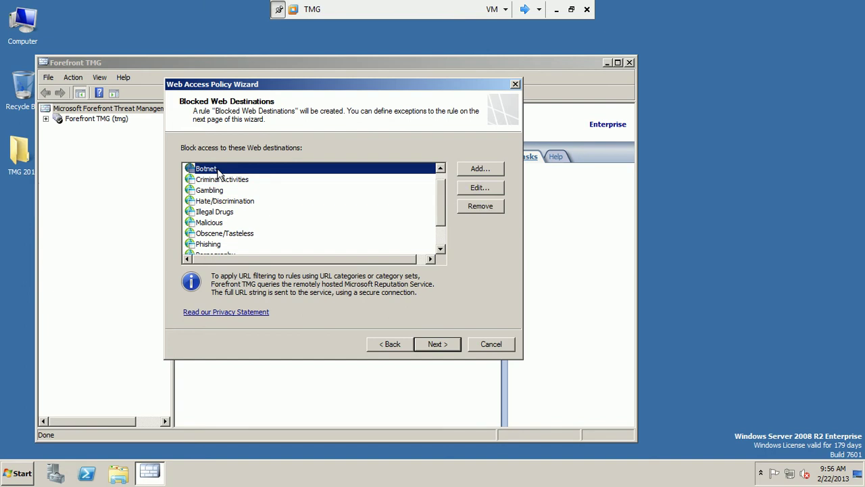
pyautogui.scroll(1, 443, 209)
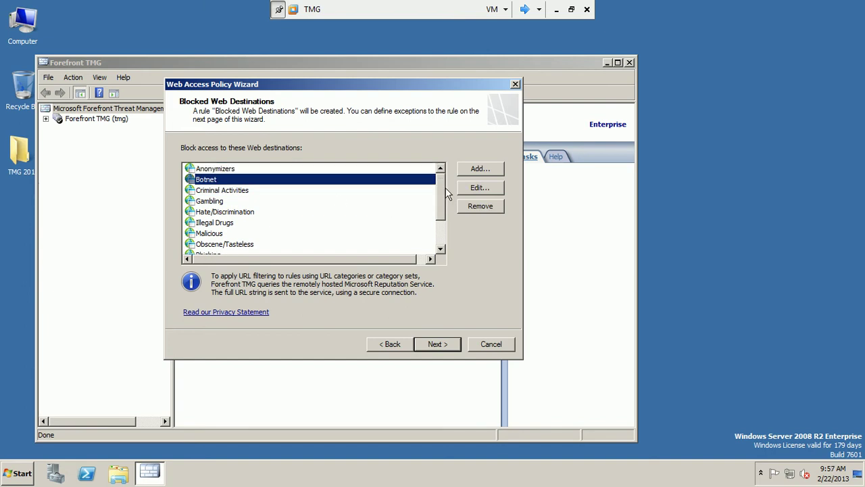
pyautogui.click(232, 173)
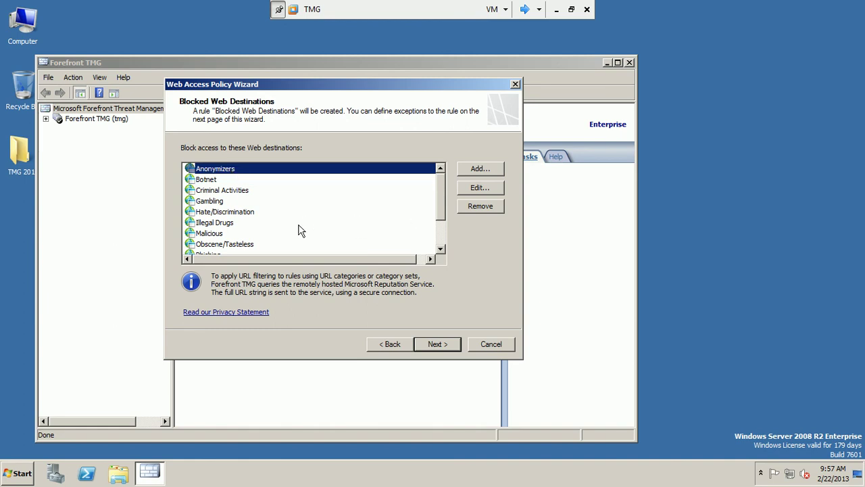
pyautogui.scroll(-2, 441, 216)
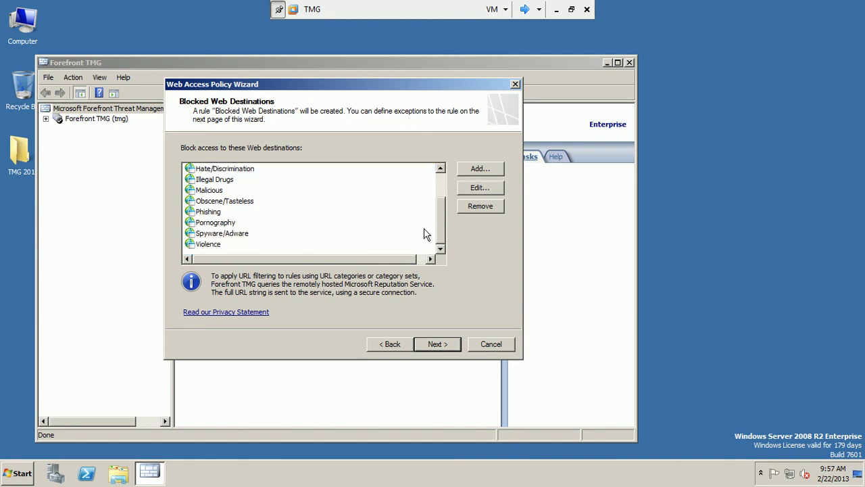
pyautogui.click(243, 236)
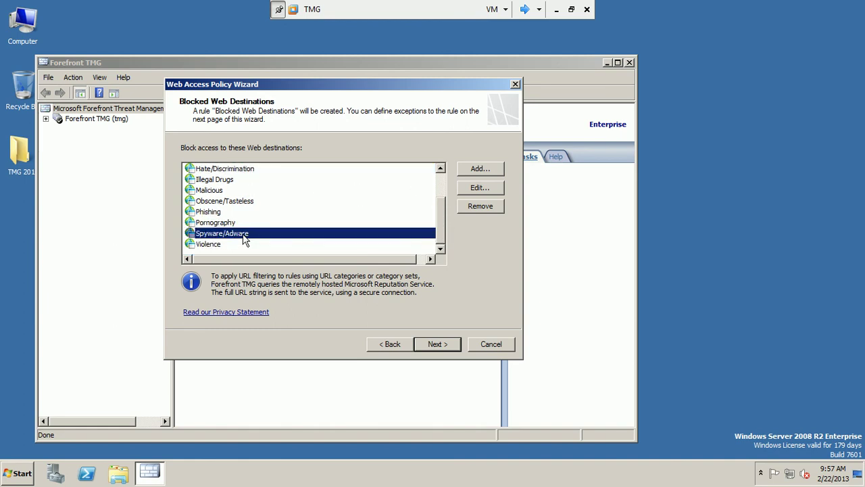
pyautogui.click(209, 246)
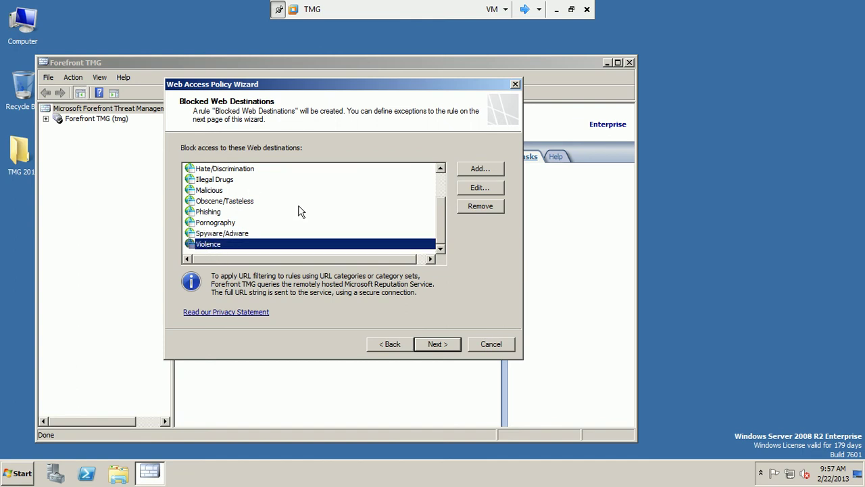
pyautogui.scroll(2, 444, 195)
pyautogui.moveTo(443, 190); pyautogui.dragTo(452, 175)
# Browse the URL Categories available as additional blocked destinations, and close the selection without adding any
pyautogui.click(481, 173)
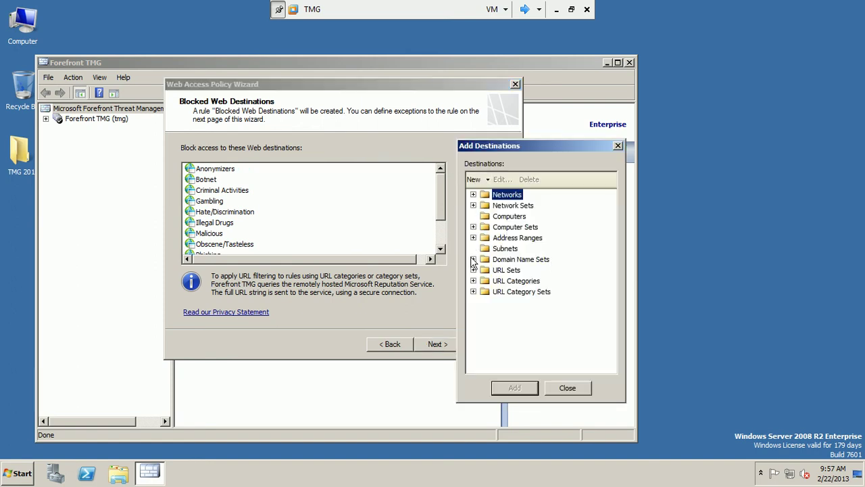
pyautogui.click(473, 280)
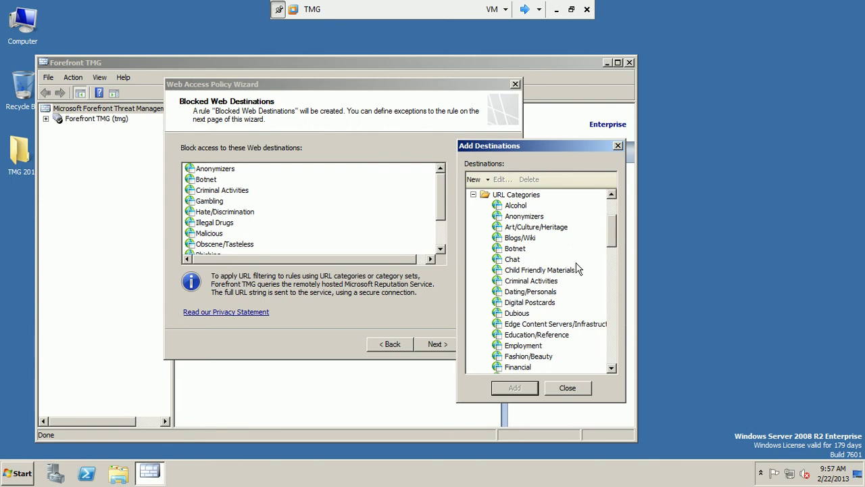
pyautogui.moveTo(610, 231); pyautogui.dragTo(611, 265)
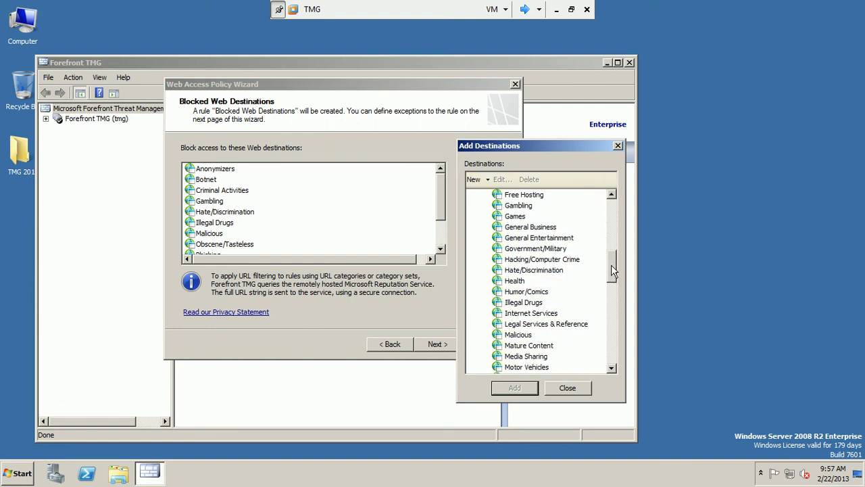
pyautogui.scroll(4, 611, 264)
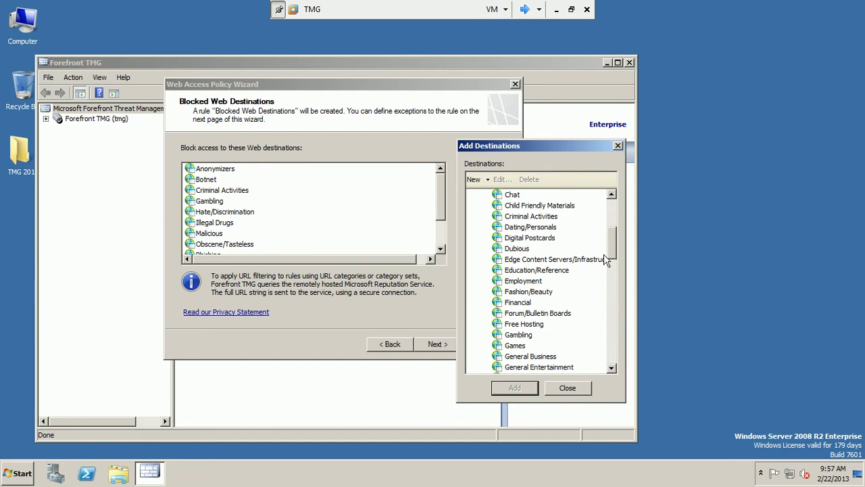
pyautogui.click(552, 271)
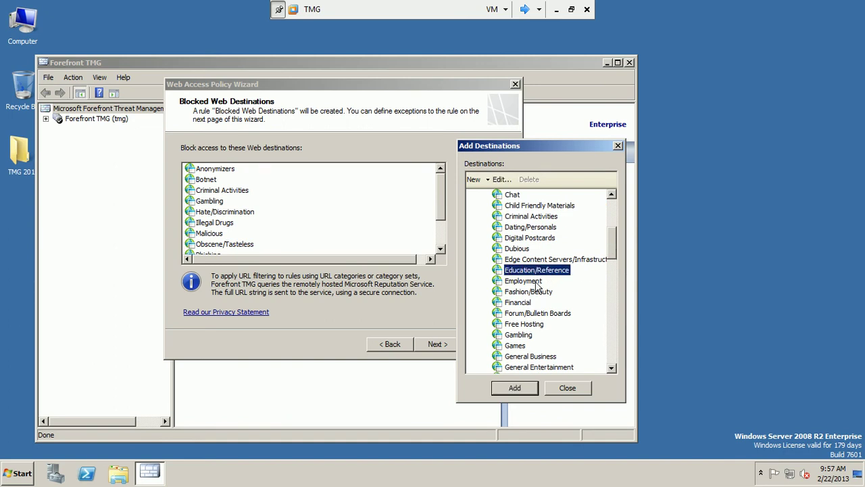
pyautogui.click(536, 281)
pyautogui.click(533, 302)
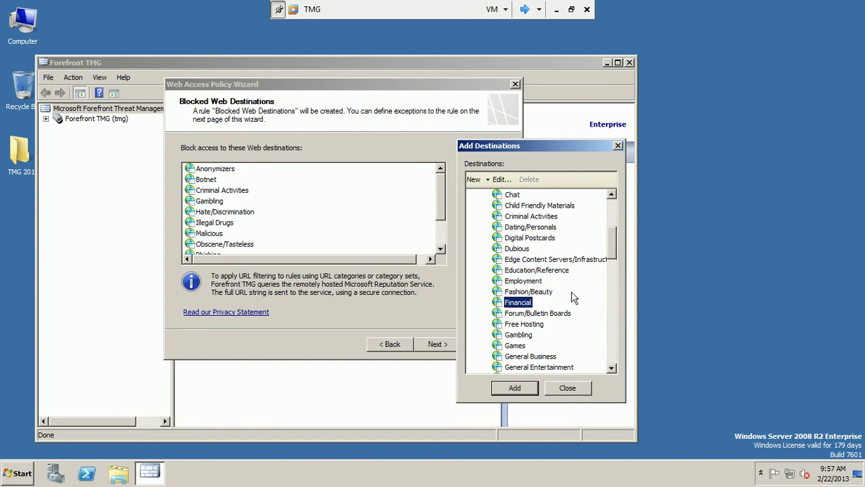
pyautogui.click(551, 228)
pyautogui.moveTo(620, 256); pyautogui.dragTo(610, 351)
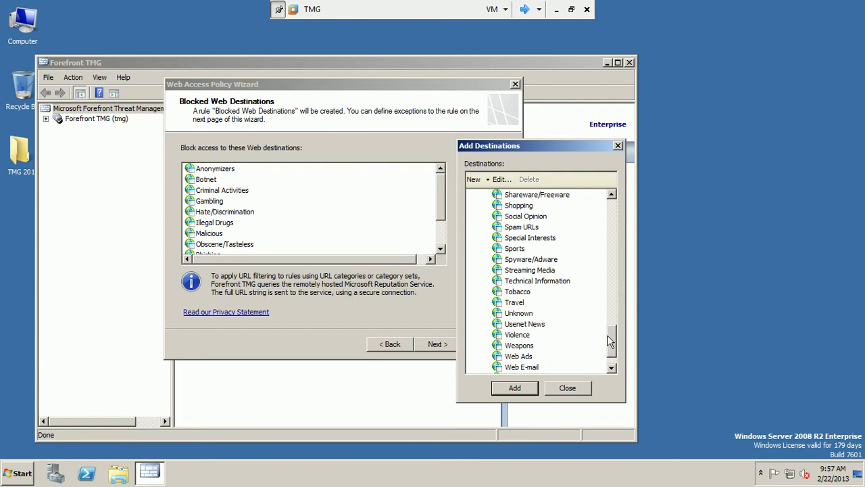
pyautogui.moveTo(614, 336); pyautogui.dragTo(632, 208)
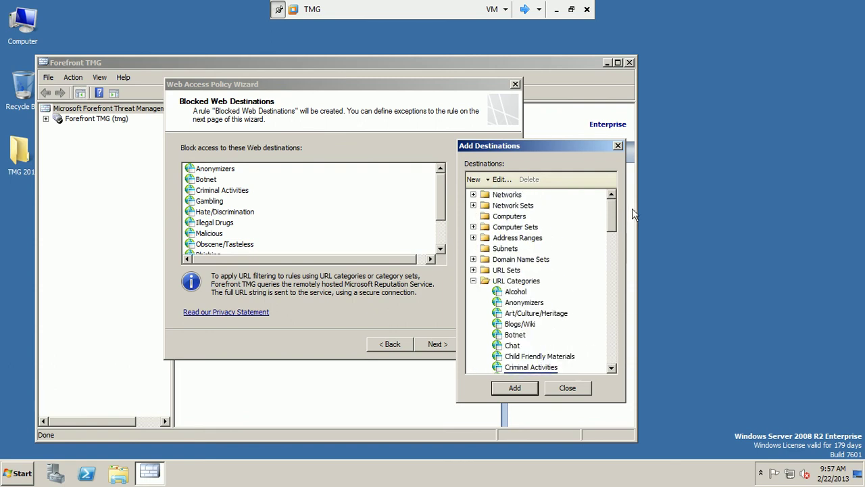
pyautogui.click(568, 389)
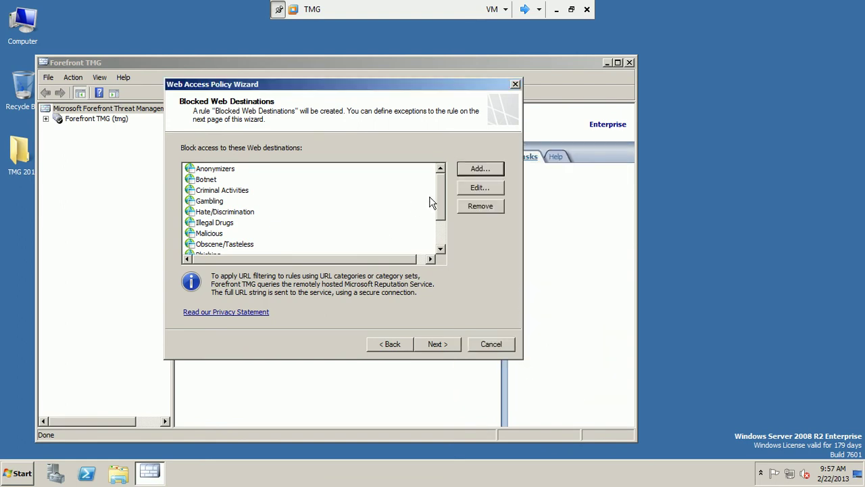
# Keep the default blocked Web destinations and view the available user exceptions, continuing without granting anyone unrestricted Web access
pyautogui.moveTo(442, 206)
pyautogui.mouseDown()
pyautogui.moveTo(442, 235)
pyautogui.moveTo(448, 195)
pyautogui.mouseUp()
pyautogui.click(439, 344)
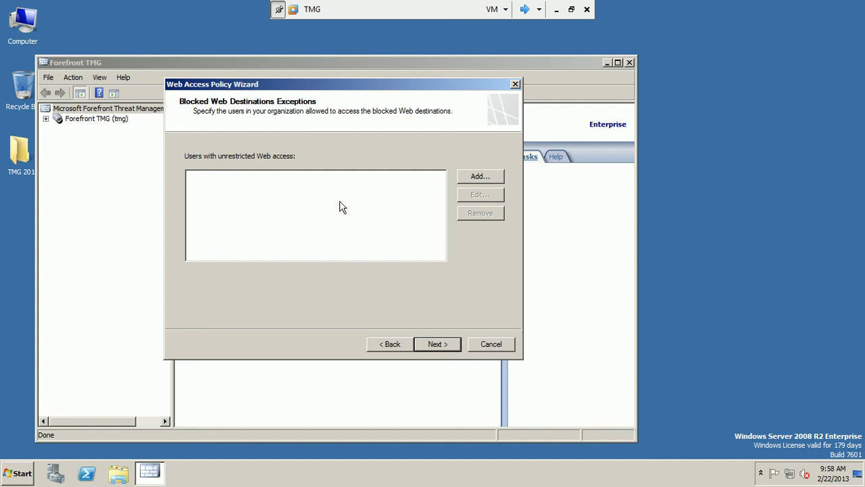
pyautogui.click(481, 177)
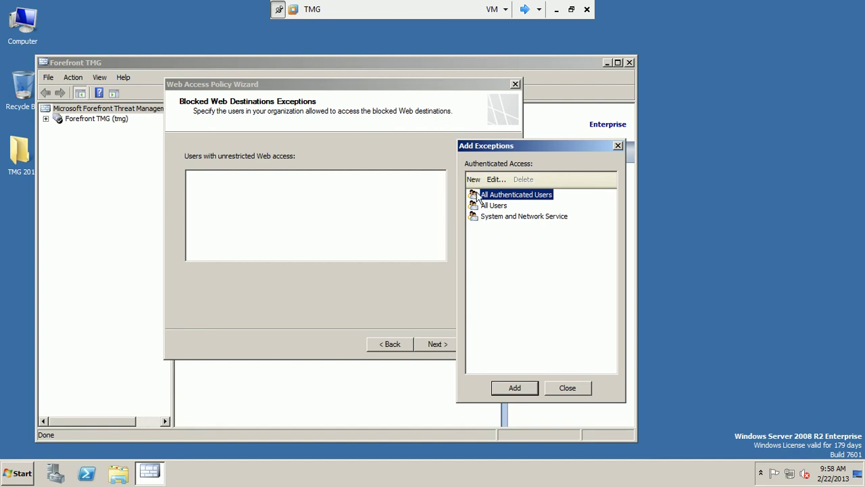
pyautogui.click(578, 392)
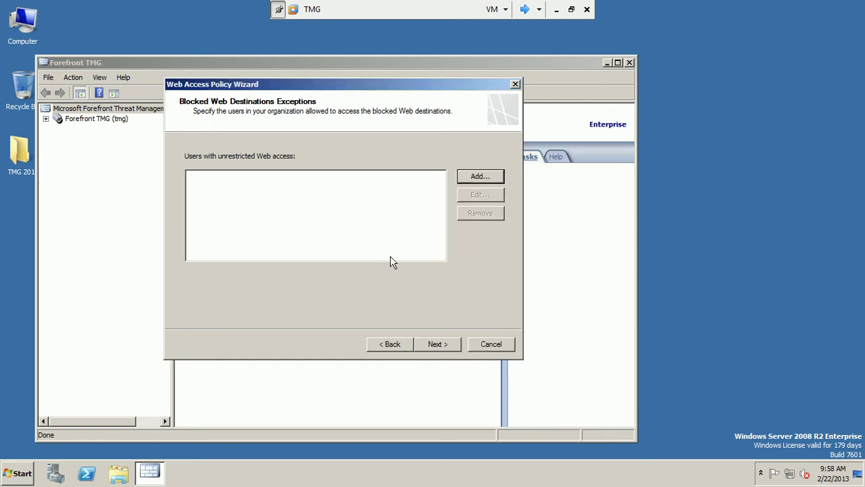
pyautogui.click(434, 346)
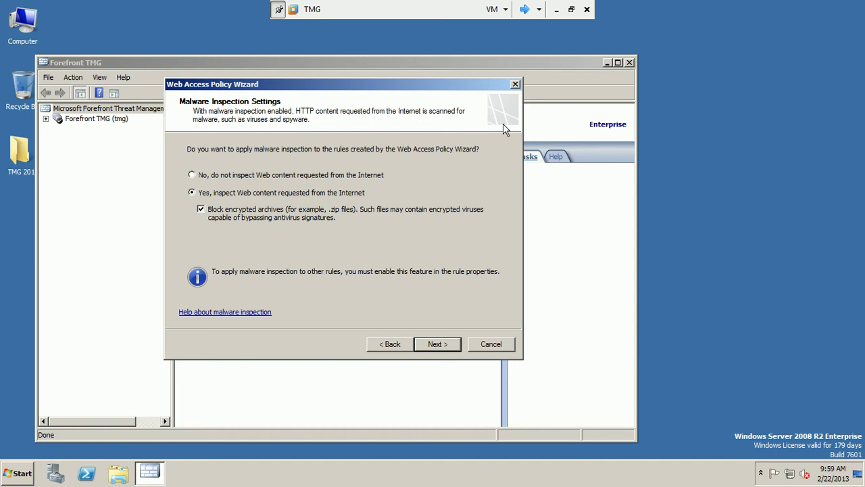
pyautogui.click(571, 9)
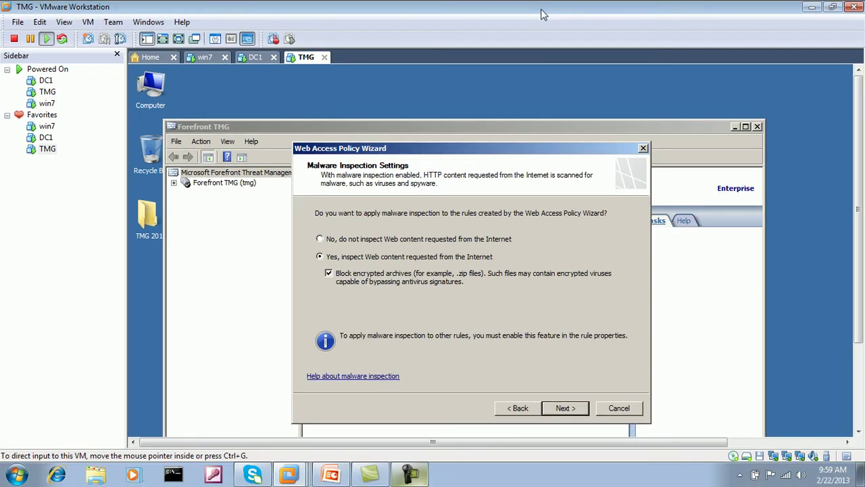
pyautogui.click(408, 477)
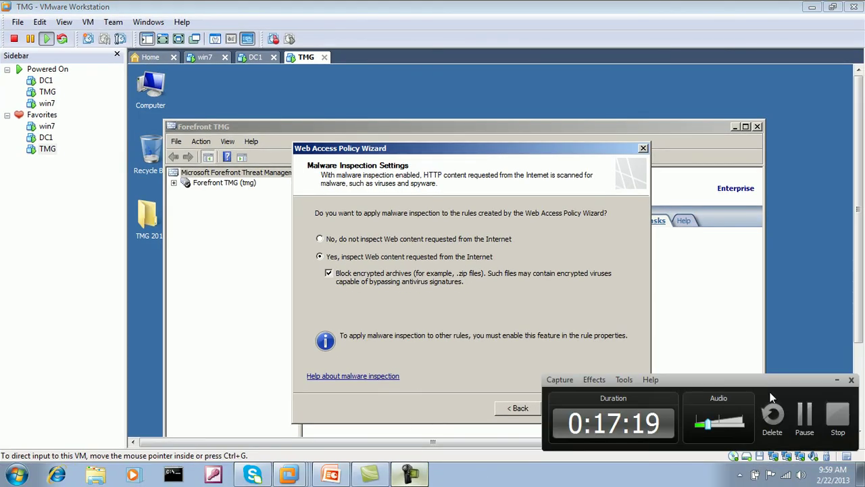
pyautogui.click(808, 415)
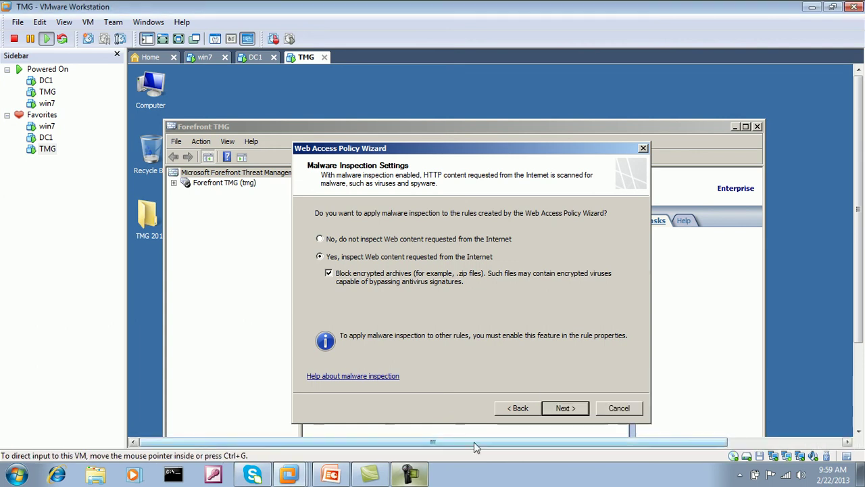
pyautogui.click(408, 477)
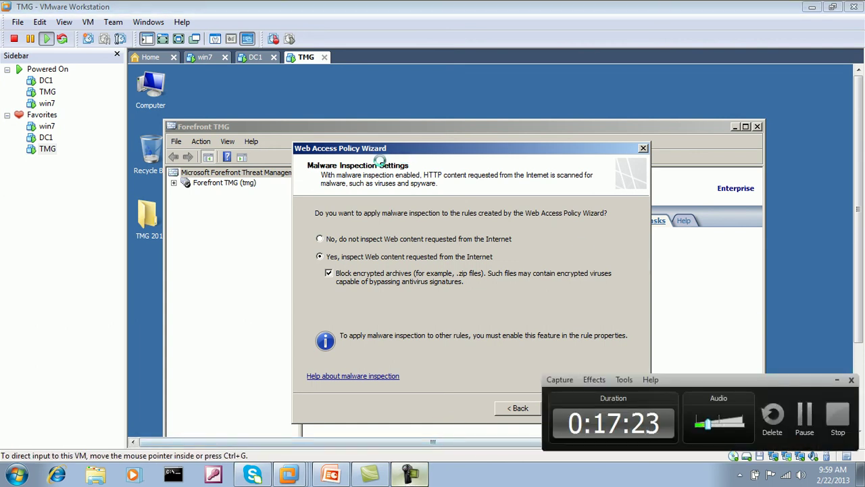
# Show the TMG virtual machine full screen and turn off blocking of encrypted archives, keeping malware inspection of Web content enabled
pyautogui.click(180, 38)
pyautogui.click(180, 38)
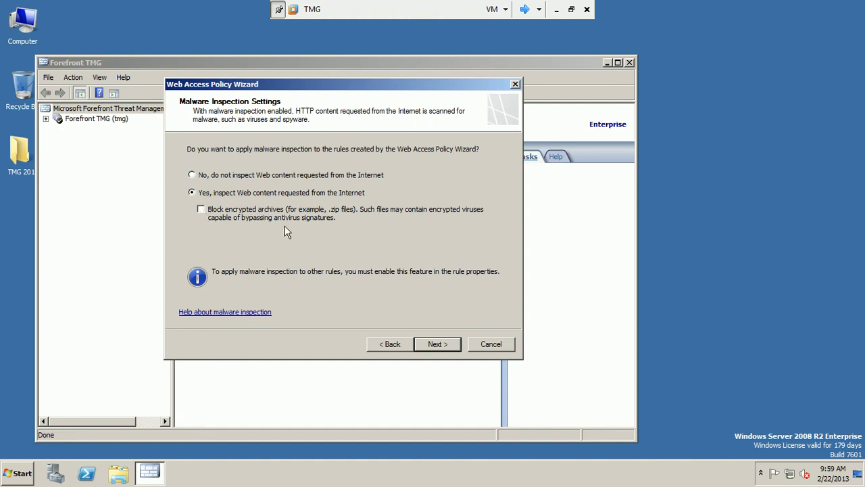
pyautogui.click(571, 10)
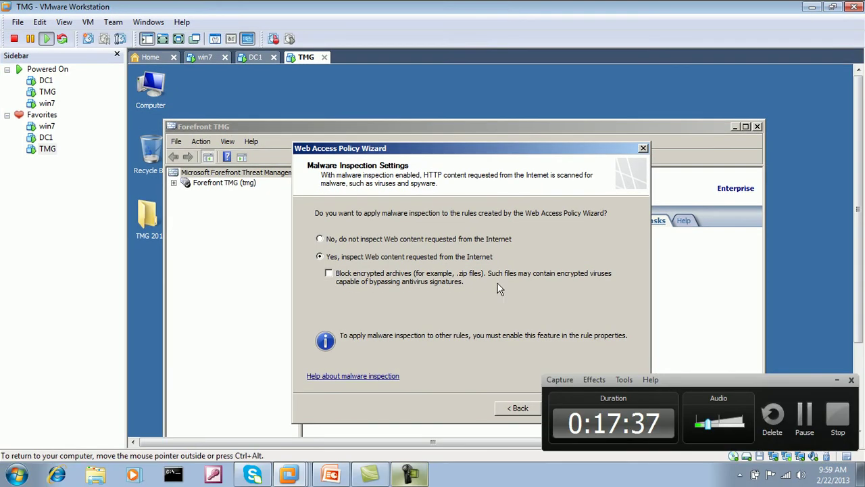
pyautogui.click(804, 415)
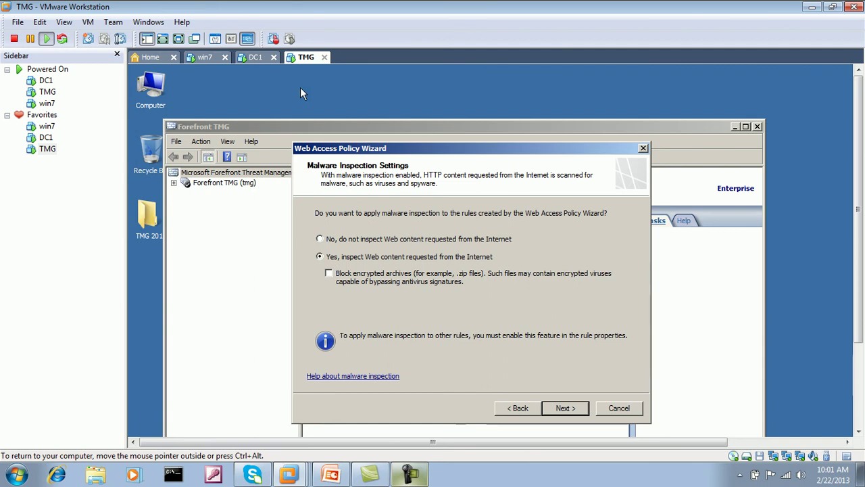
pyautogui.click(178, 38)
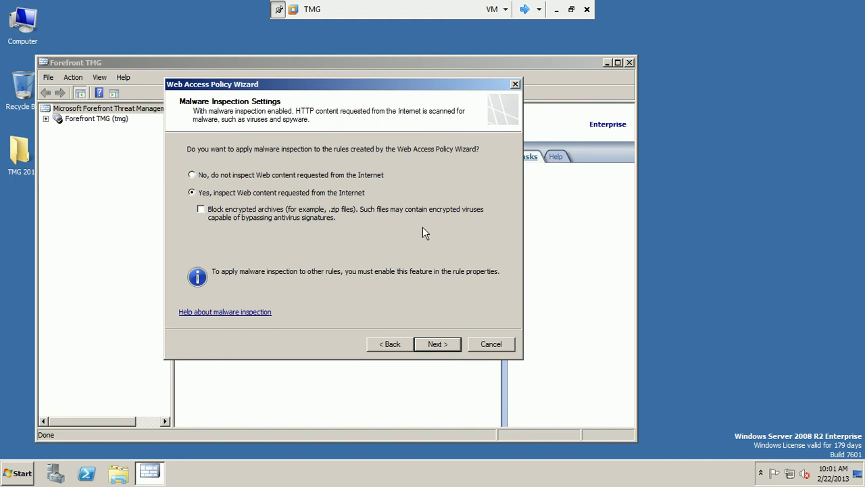
# Accept the malware inspection settings and allow all HTTPS traffic without inspecting it or validating site certificates
pyautogui.click(448, 345)
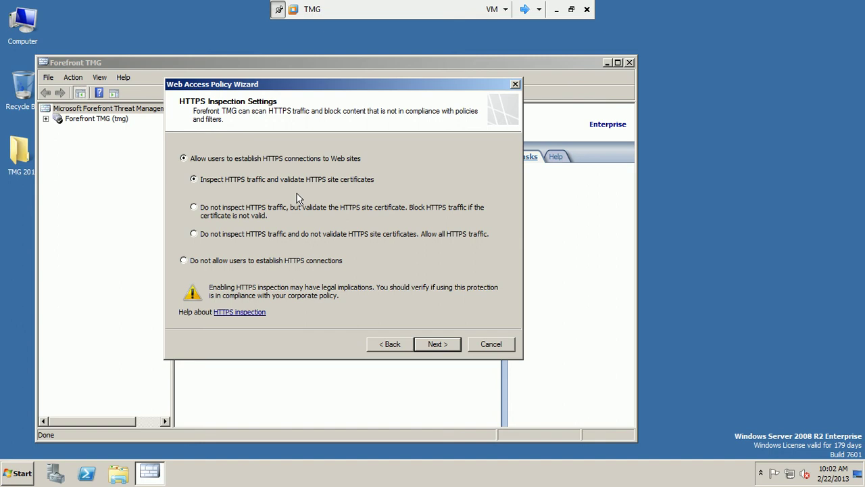
pyautogui.click(194, 234)
pyautogui.click(437, 345)
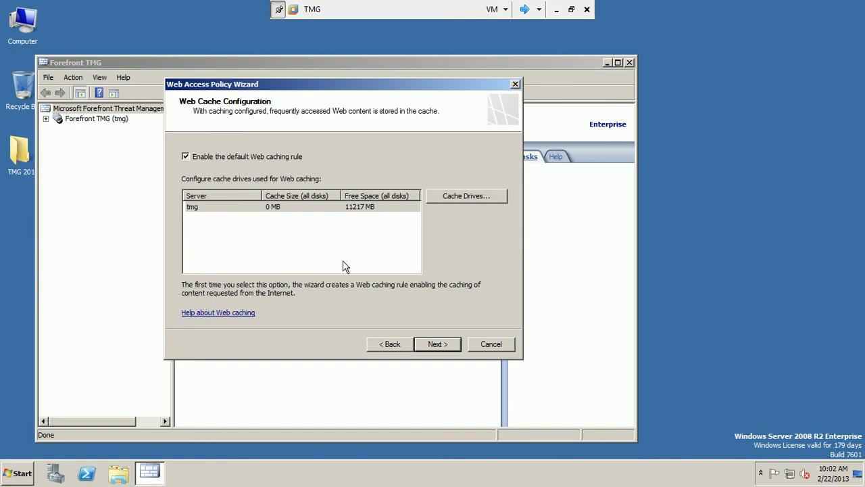
# Set the maximum Web cache size on drive C: to 300 MB and finish the Web Access Policy Wizard
pyautogui.click(460, 198)
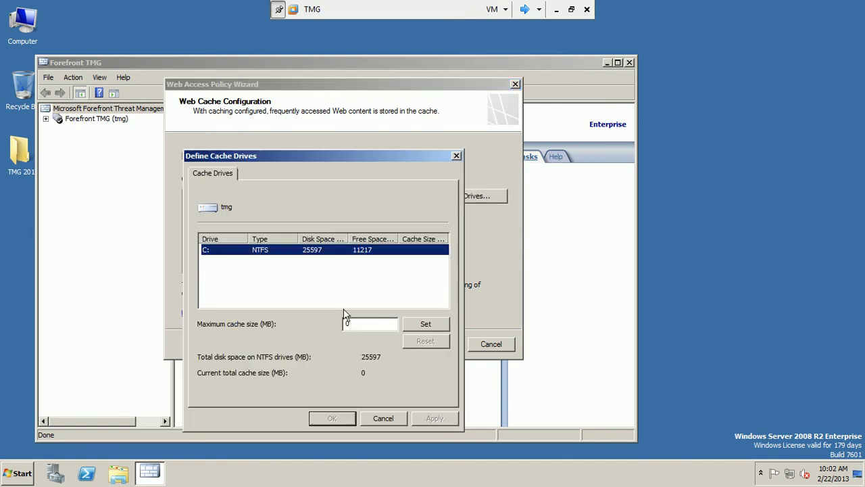
pyautogui.doubleClick(363, 323)
pyautogui.write('300')
pyautogui.click(418, 325)
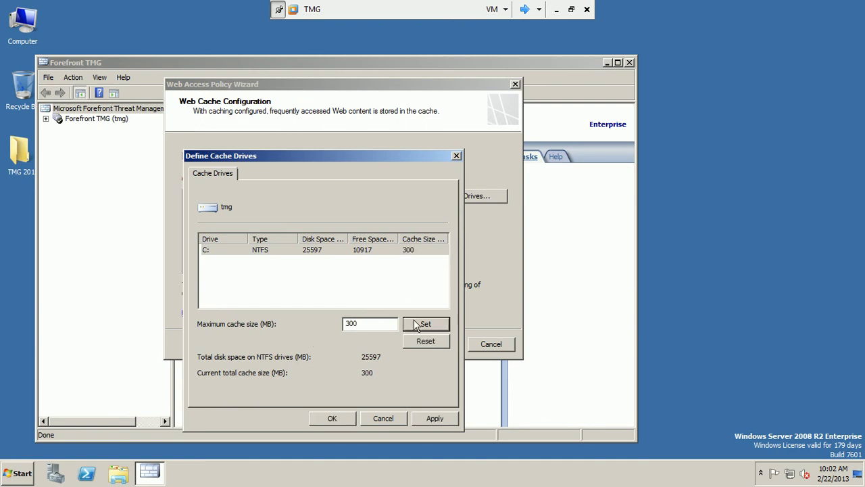
pyautogui.click(333, 418)
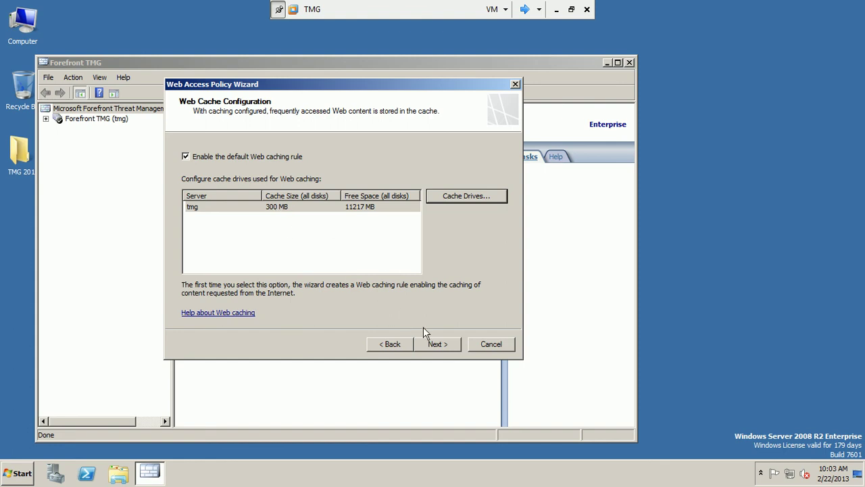
pyautogui.click(439, 344)
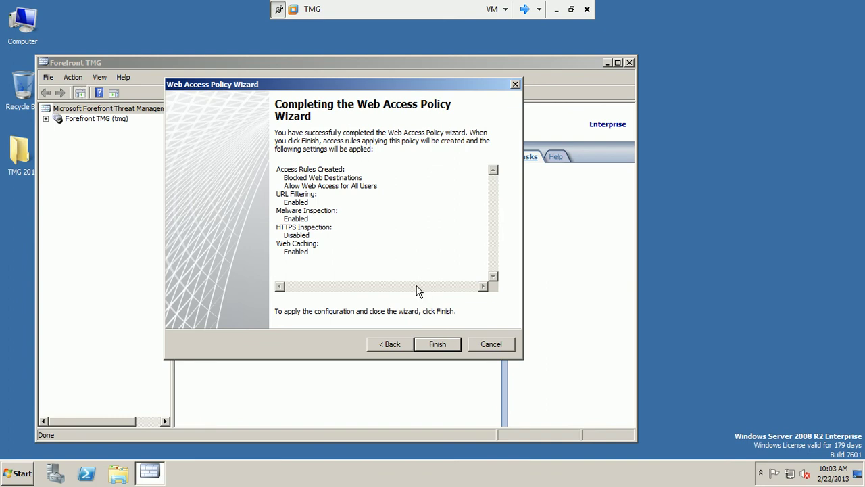
pyautogui.click(434, 345)
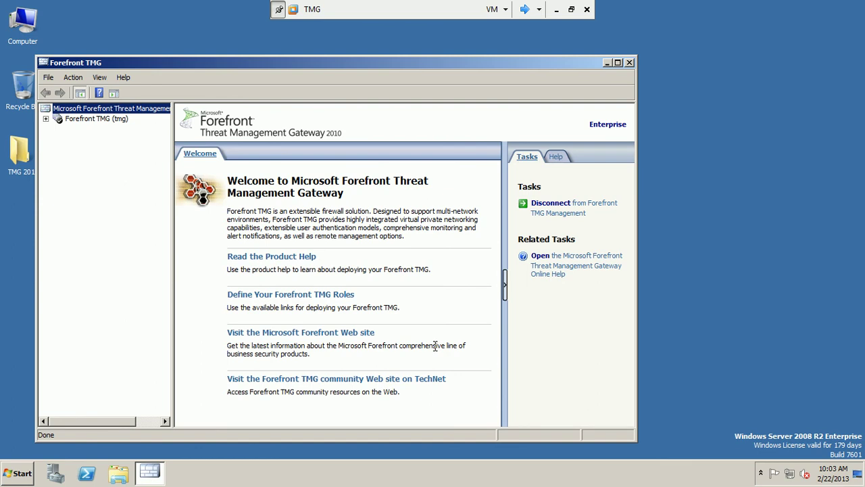
# Switch to PowerPoint and present the "Enabling Minimum Access Needs" slide full screen
pyautogui.click(556, 10)
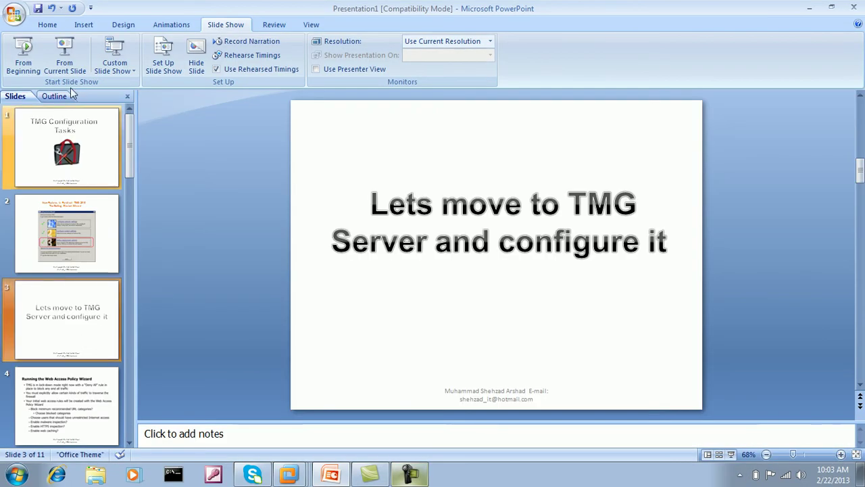
pyautogui.click(64, 55)
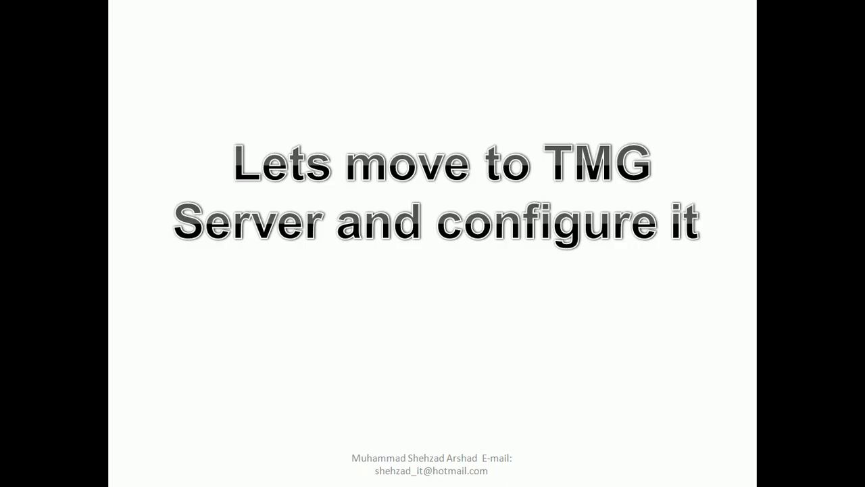
pyautogui.press('Right')
pyautogui.press('Left')
pyautogui.press('Left')
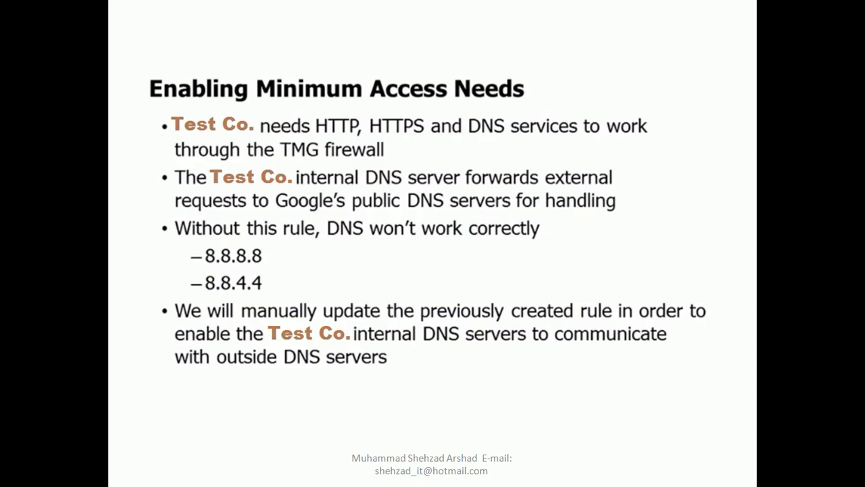
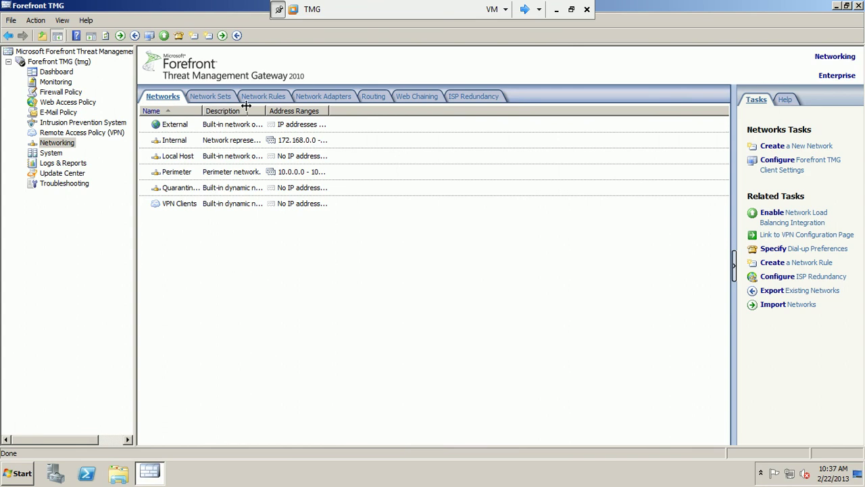
# Examine the networks defined in the Networking node, including Local Host and VPN Clients
pyautogui.click(211, 191)
pyautogui.click(184, 156)
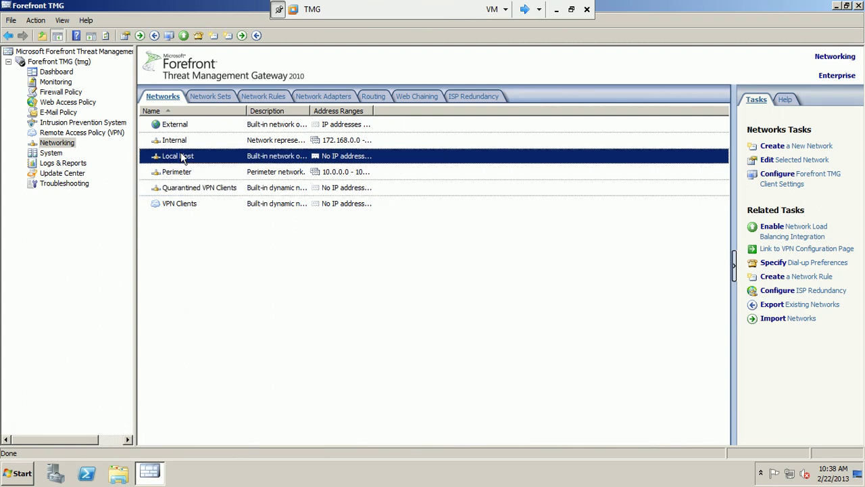
pyautogui.click(173, 207)
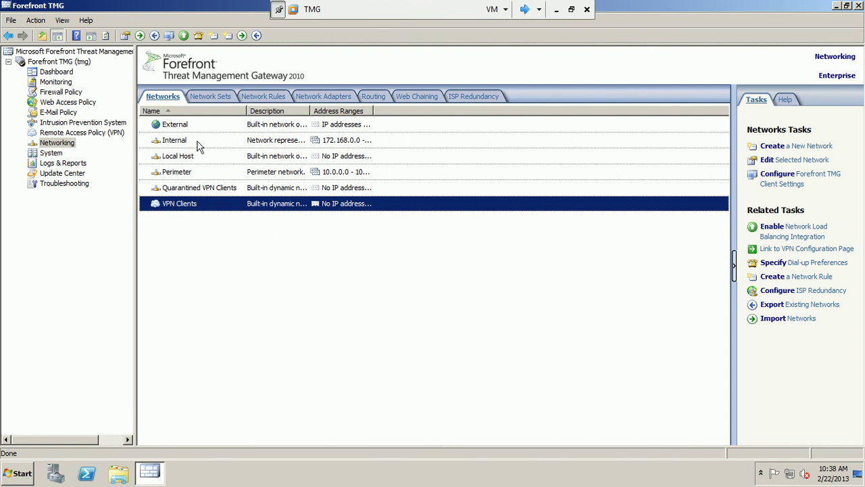
# Review the network sets with the Name column widened to show their full names, and view the network rules
pyautogui.click(222, 102)
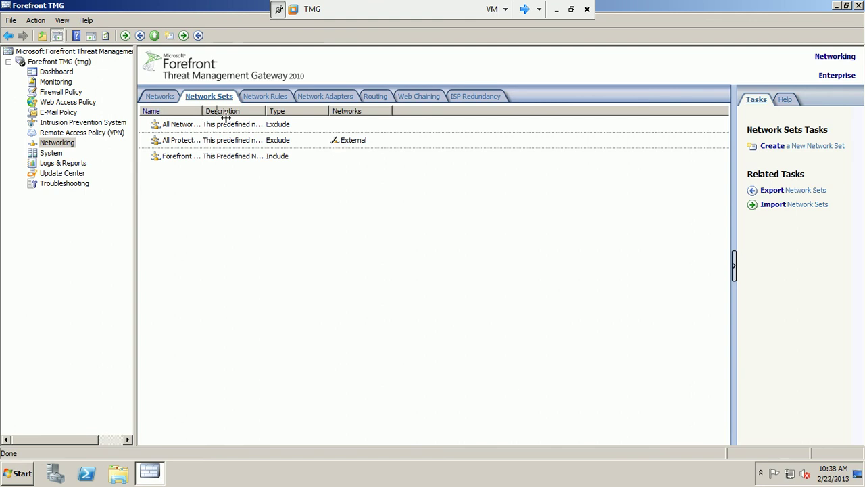
pyautogui.moveTo(202, 112); pyautogui.dragTo(250, 113)
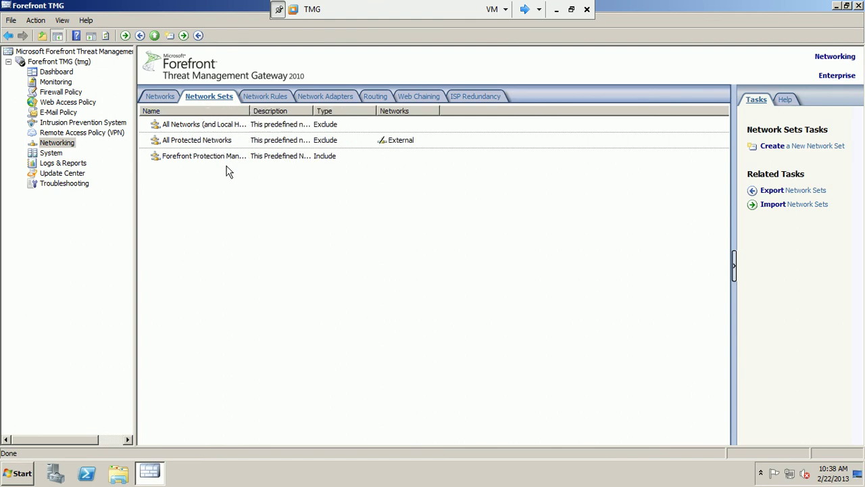
pyautogui.moveTo(250, 110); pyautogui.dragTo(384, 111)
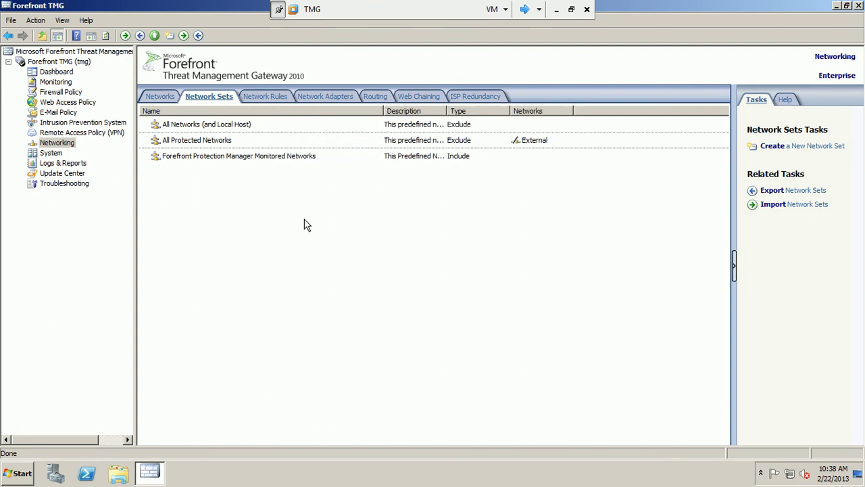
pyautogui.click(260, 96)
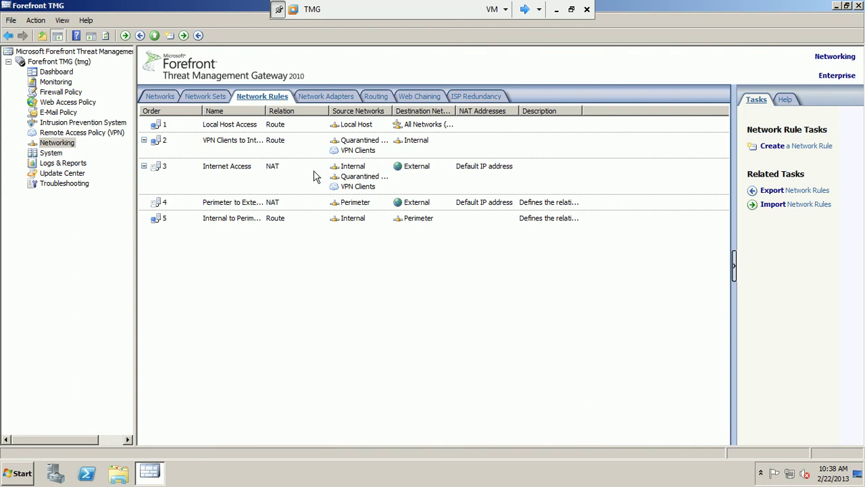
# Examine the DMZ, External and Internal network adapters and the 0.0.0.0 default route among the active server routes
pyautogui.click(335, 99)
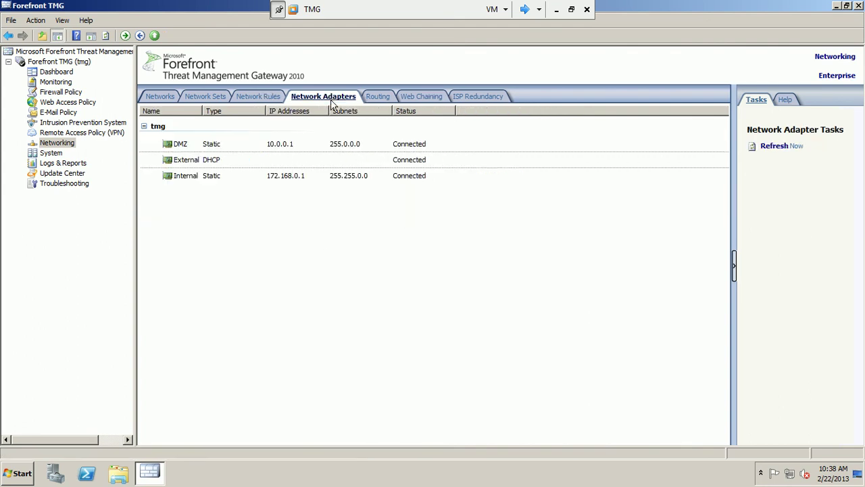
pyautogui.click(196, 145)
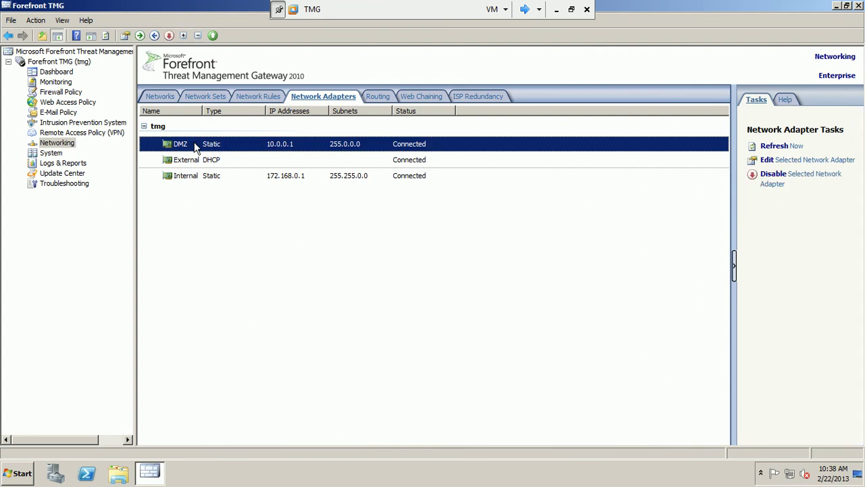
pyautogui.click(196, 162)
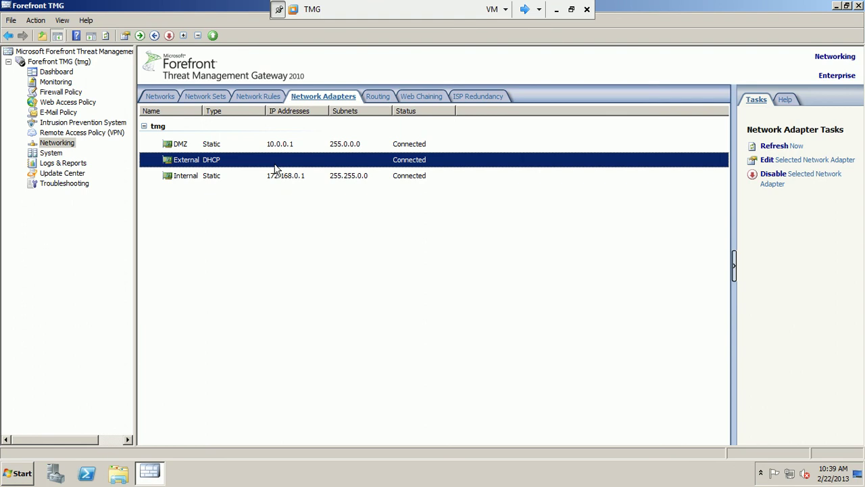
pyautogui.click(226, 178)
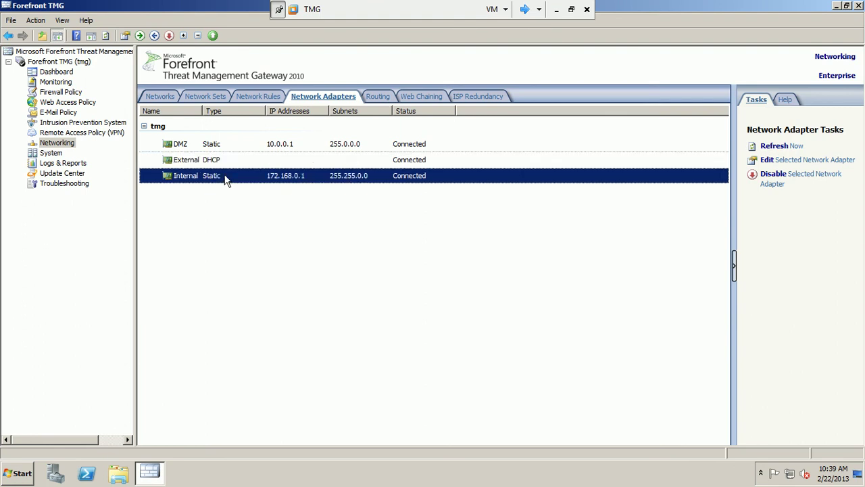
pyautogui.click(373, 97)
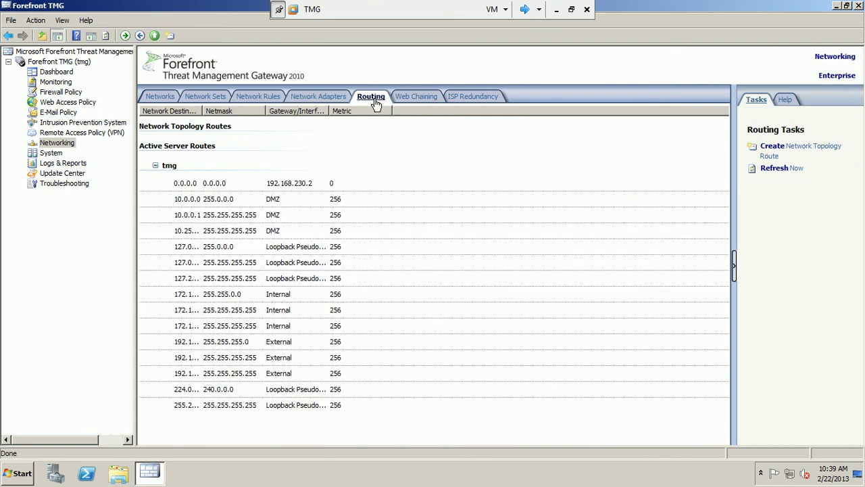
pyautogui.click(216, 183)
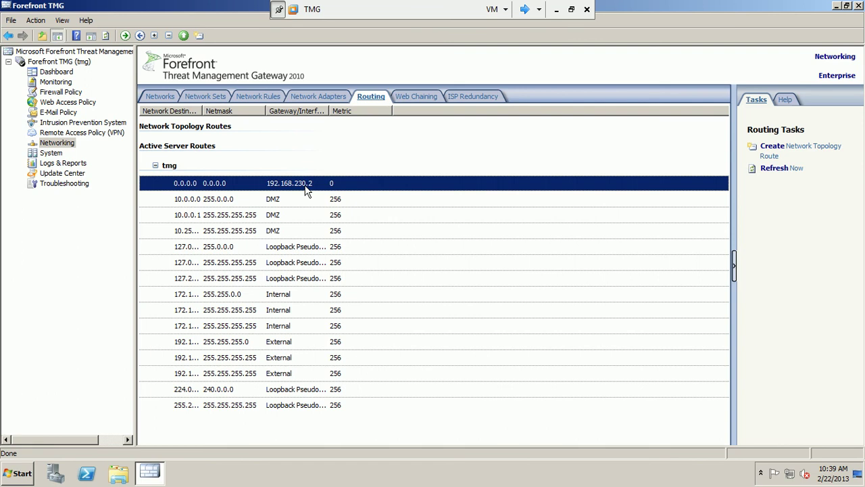
# Examine the DMZ and loopback entries among the active server routes, widening the Network Destination column to show the full addresses
pyautogui.click(260, 202)
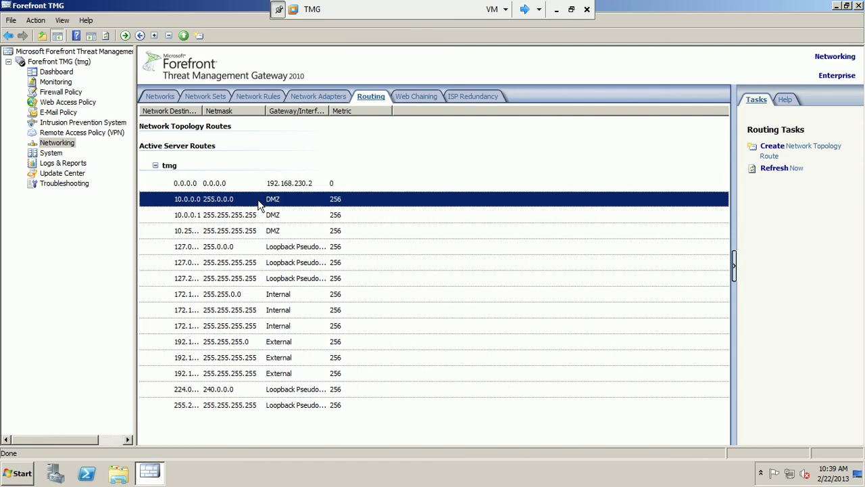
pyautogui.click(259, 217)
pyautogui.click(256, 231)
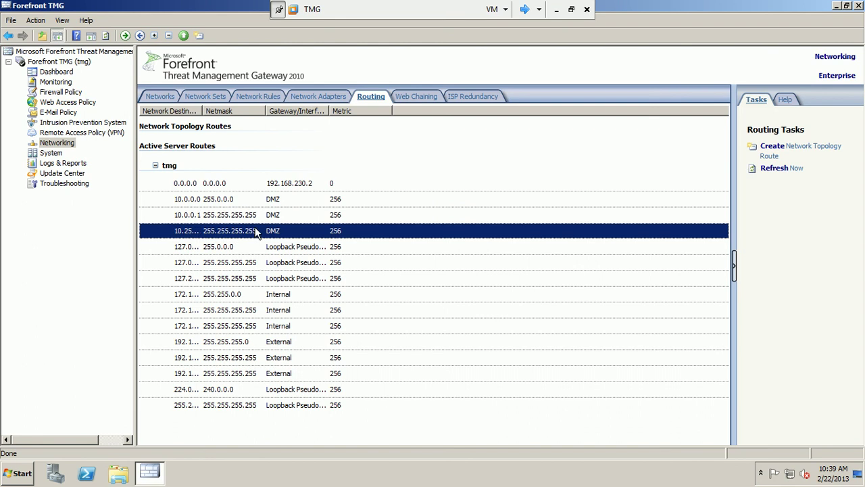
pyautogui.click(257, 248)
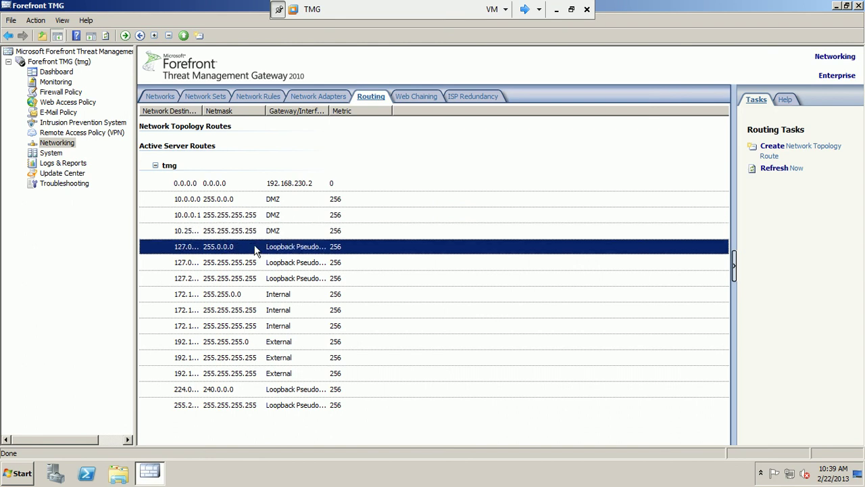
pyautogui.click(253, 273)
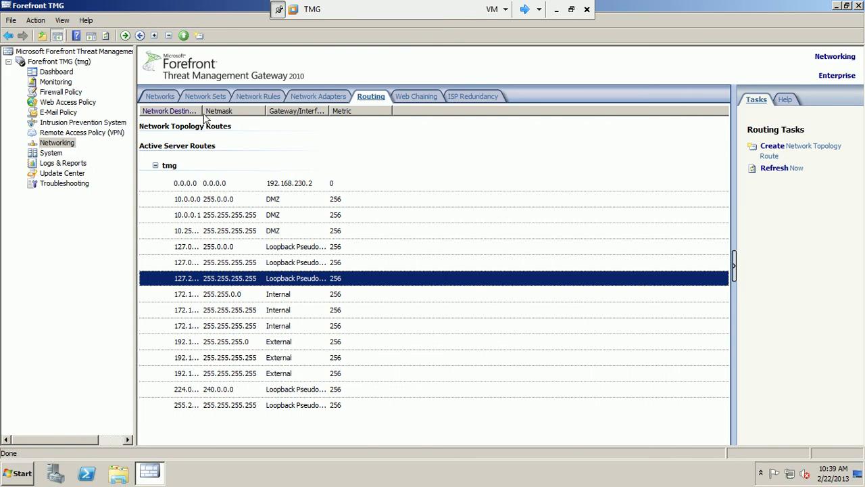
pyautogui.moveTo(202, 112); pyautogui.dragTo(299, 113)
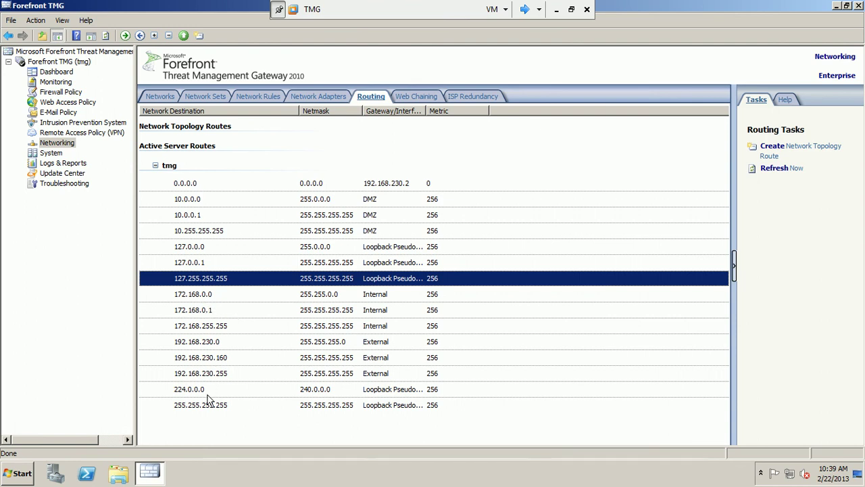
# View the web chaining rules and the ISP redundancy page of the Networking node
pyautogui.click(415, 98)
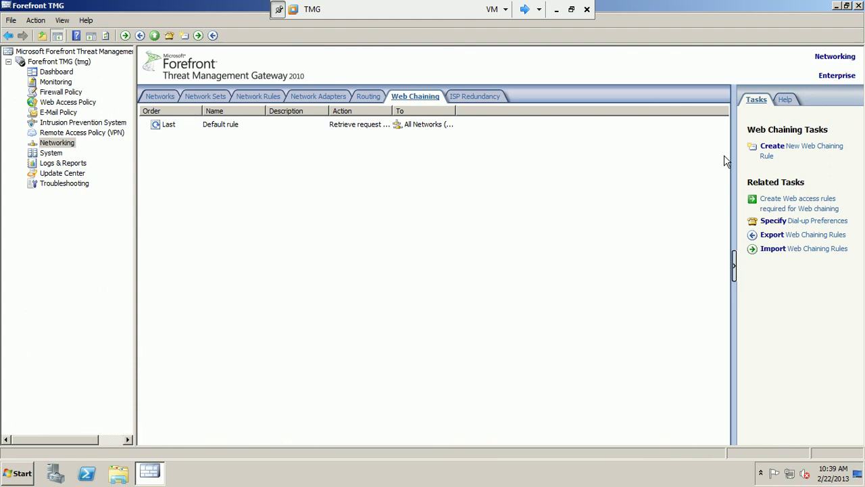
pyautogui.click(471, 101)
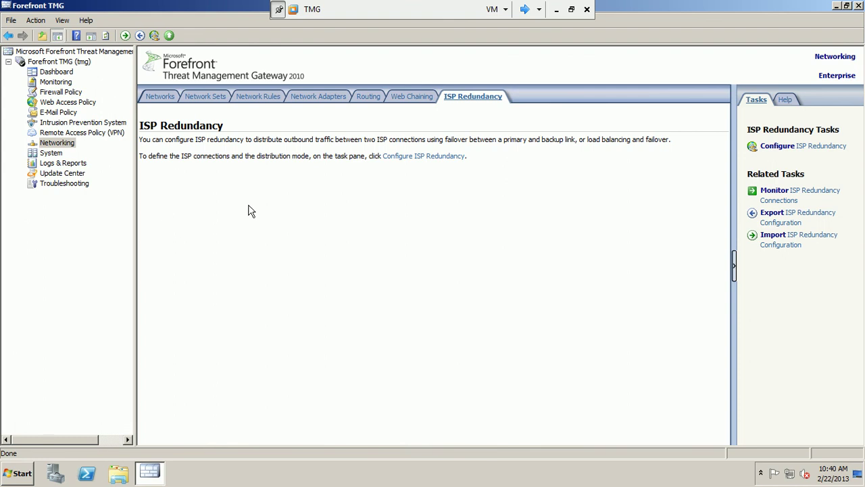
# Return to the console's root welcome page, restore the window to a smaller size and close the Forefront TMG console
pyautogui.click(55, 54)
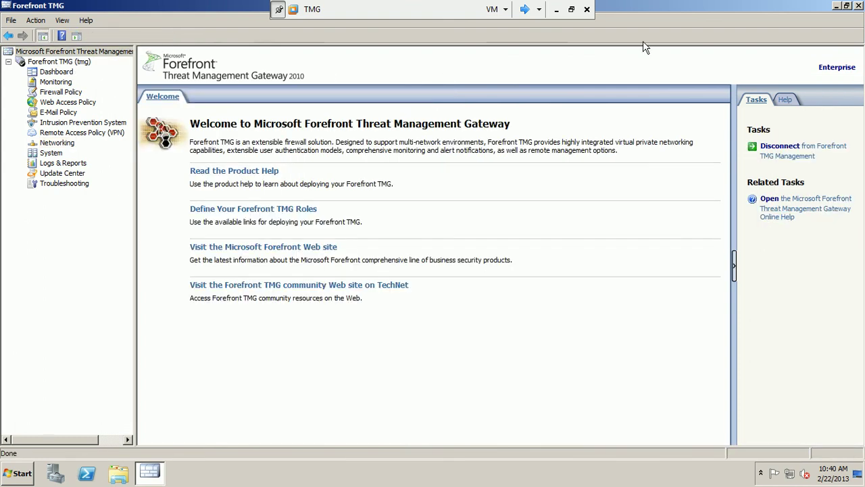
pyautogui.click(846, 6)
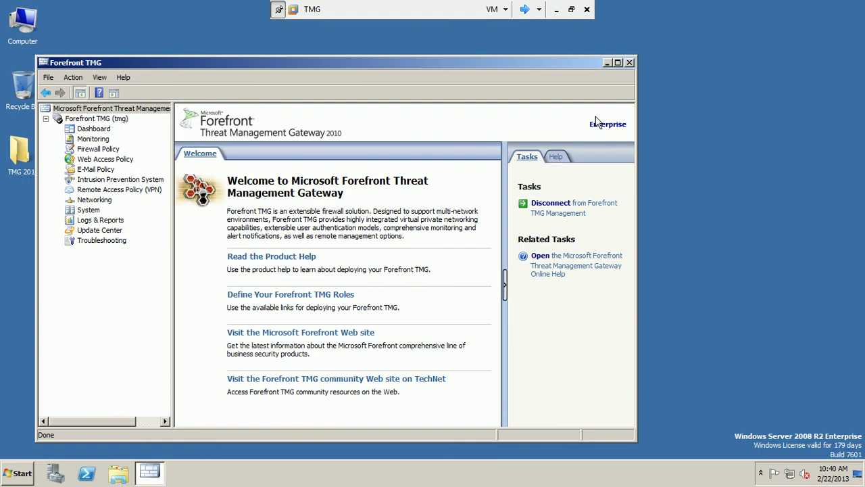
pyautogui.moveTo(520, 63); pyautogui.dragTo(587, 42)
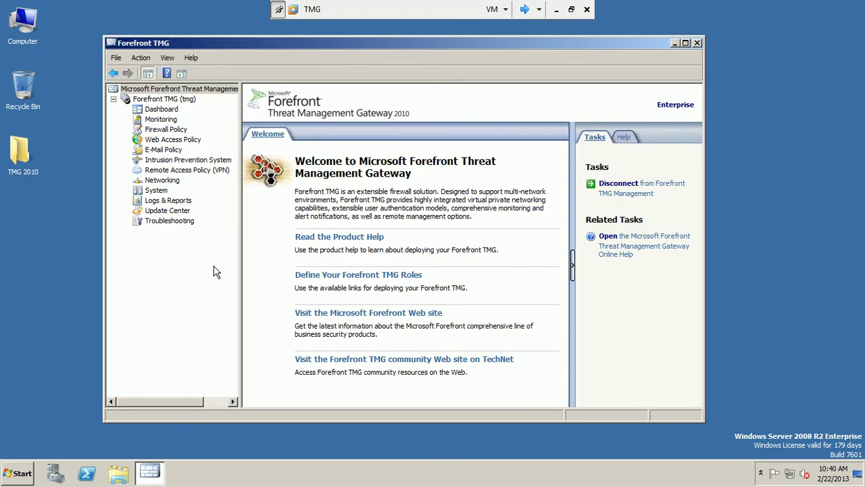
pyautogui.click(696, 44)
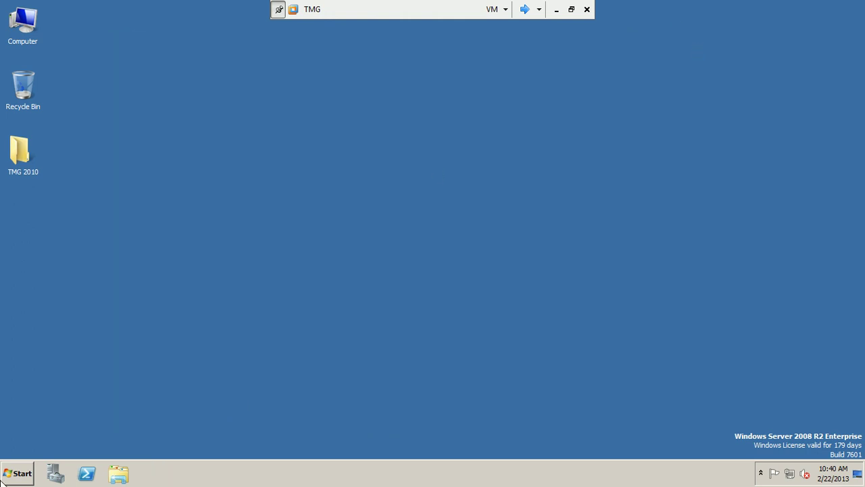
# Shut down the TMG server with the reason Hardware: Installation (Planned)
pyautogui.click(19, 474)
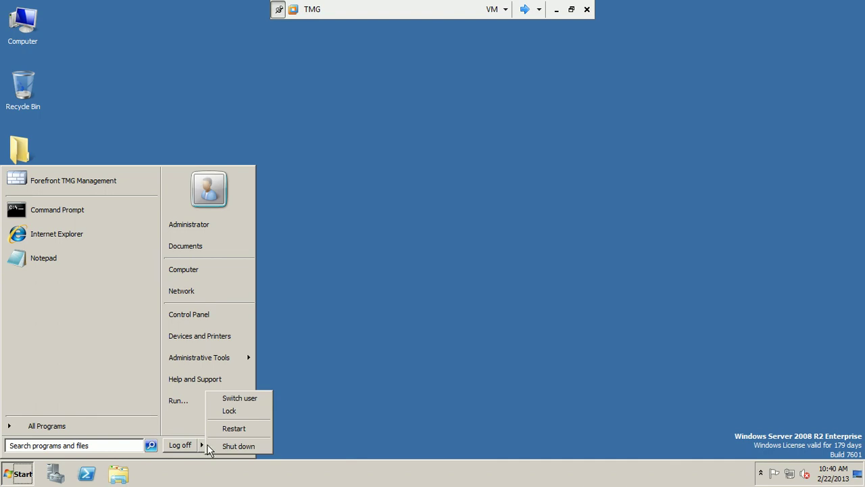
pyautogui.click(225, 445)
pyautogui.click(413, 199)
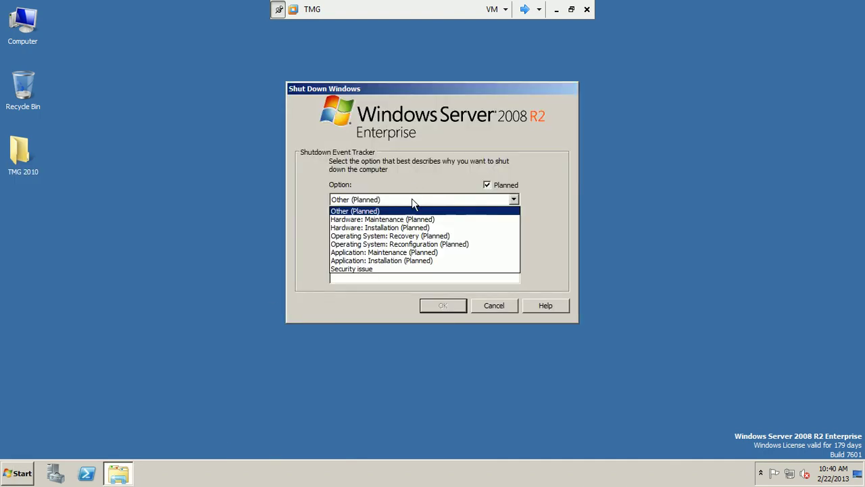
pyautogui.click(413, 227)
pyautogui.click(428, 305)
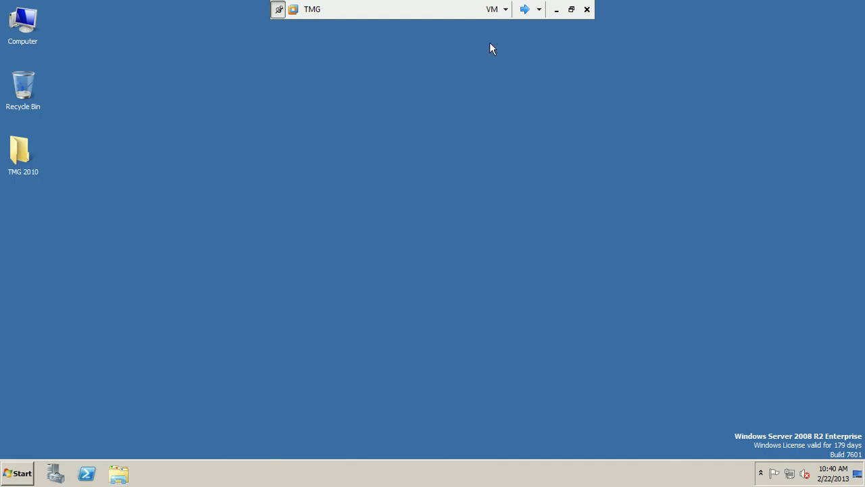
# Switch to the DC1 virtual machine and unlock it with the domain administrator's password
pyautogui.click(524, 8)
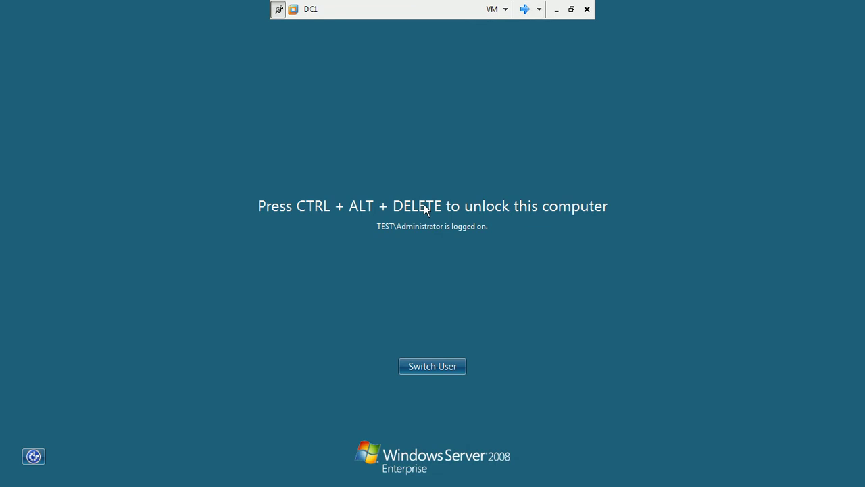
pyautogui.hotkey('ctrl', 'alt', 'End')
pyautogui.write('•••')
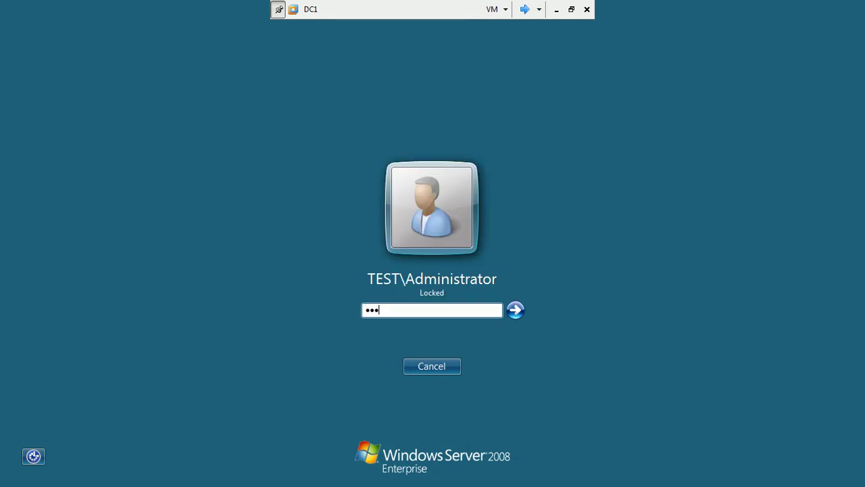
pyautogui.write('••••')
pyautogui.press('Return')
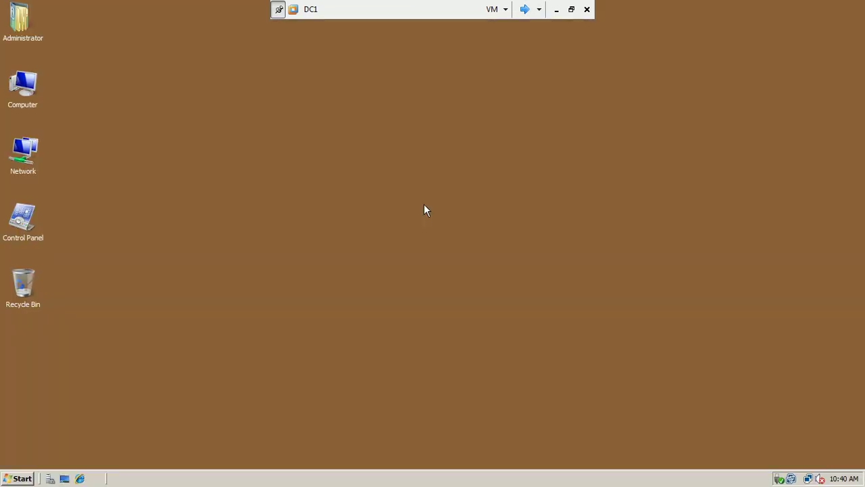
# Shut down the DC1 server with the reason Hardware: Maintenance (Planned)
pyautogui.click(31, 479)
pyautogui.click(236, 455)
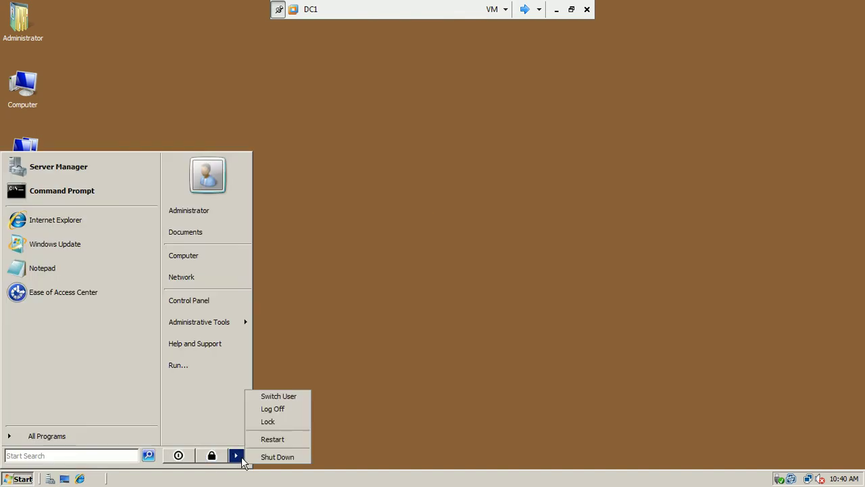
pyautogui.click(263, 456)
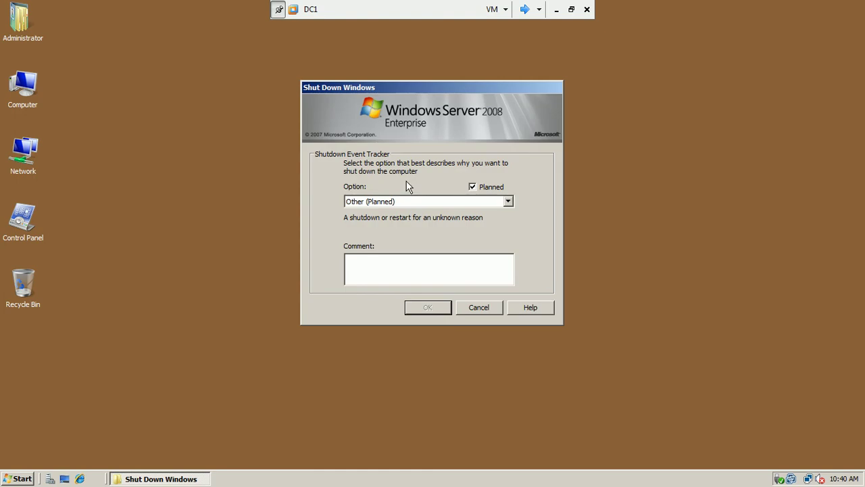
pyautogui.click(403, 201)
pyautogui.click(404, 221)
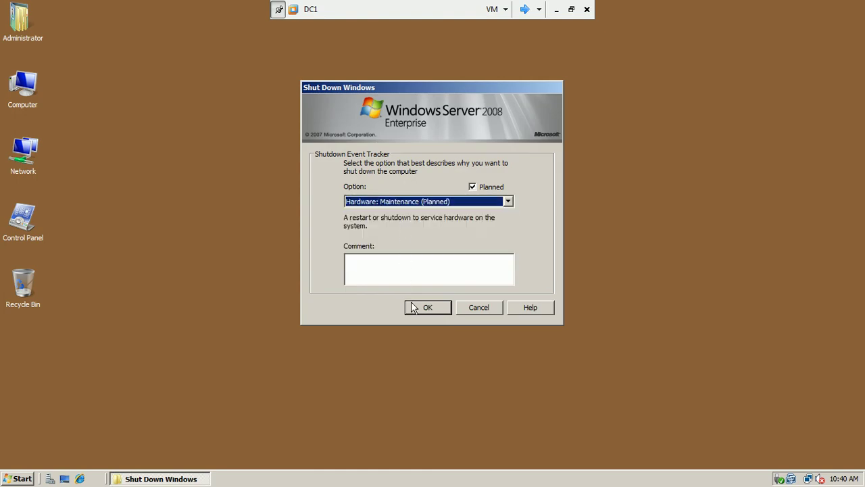
pyautogui.click(414, 311)
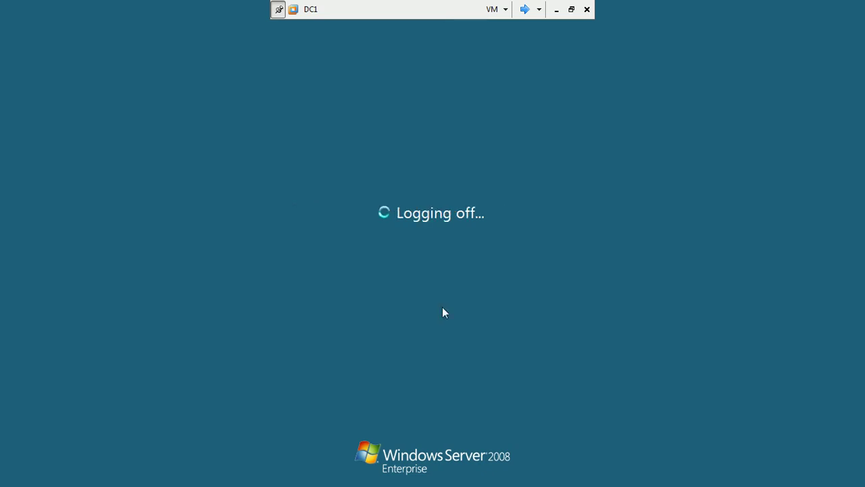
# Switch to the win7 virtual machine, close Internet Explorer and shut the client down
pyautogui.click(528, 15)
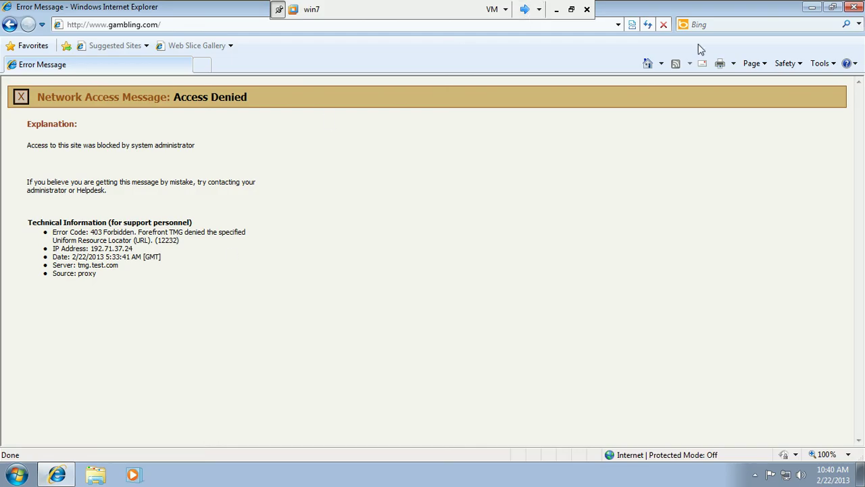
pyautogui.click(854, 9)
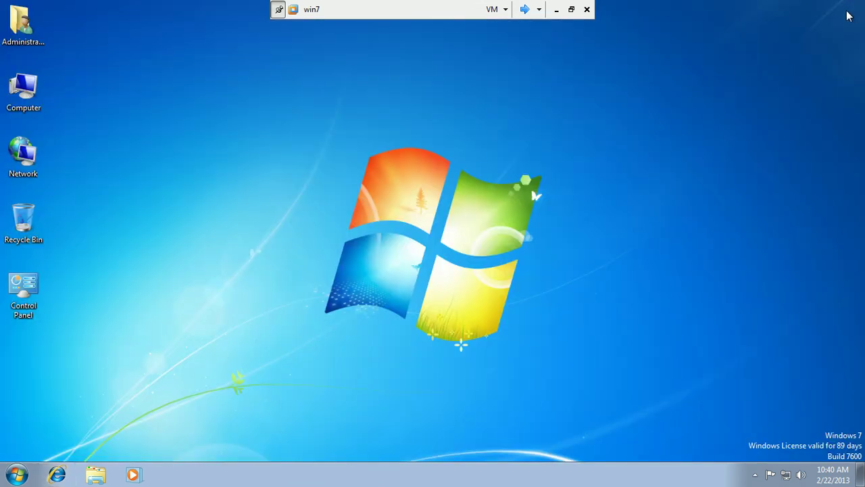
pyautogui.click(19, 475)
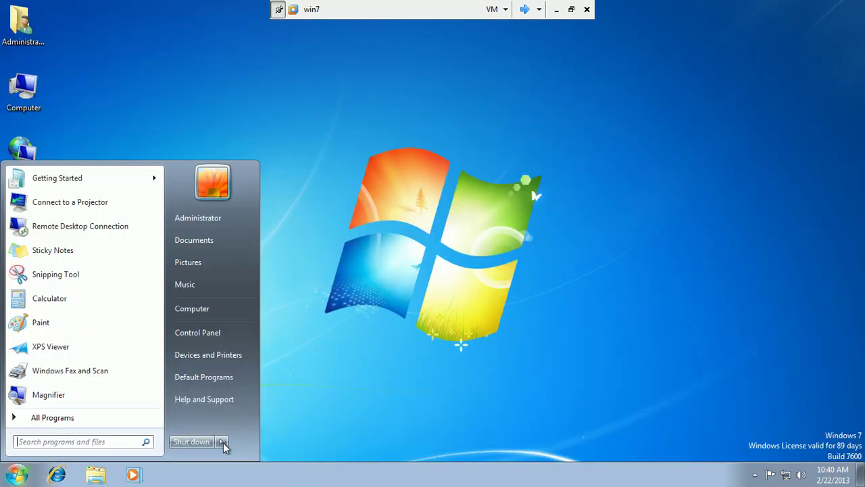
pyautogui.click(221, 441)
pyautogui.click(193, 443)
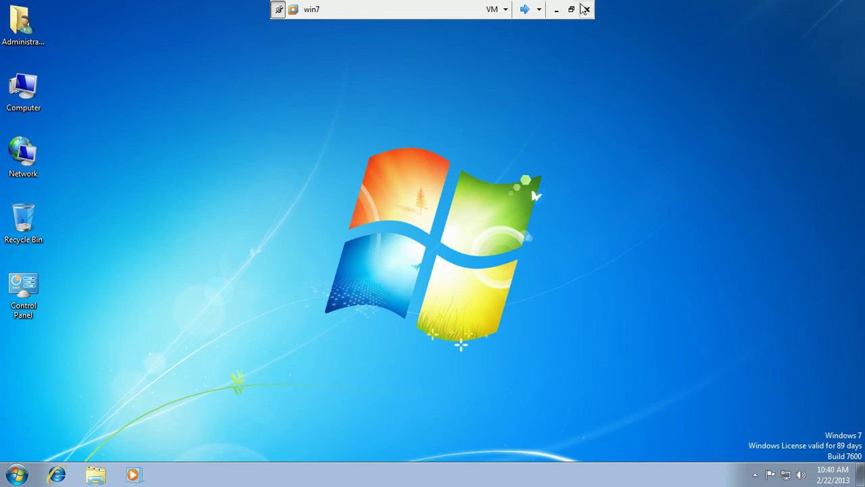
# Leave the full-screen view and check the power state of the win7, DC1 and TMG virtual machines
pyautogui.click(571, 9)
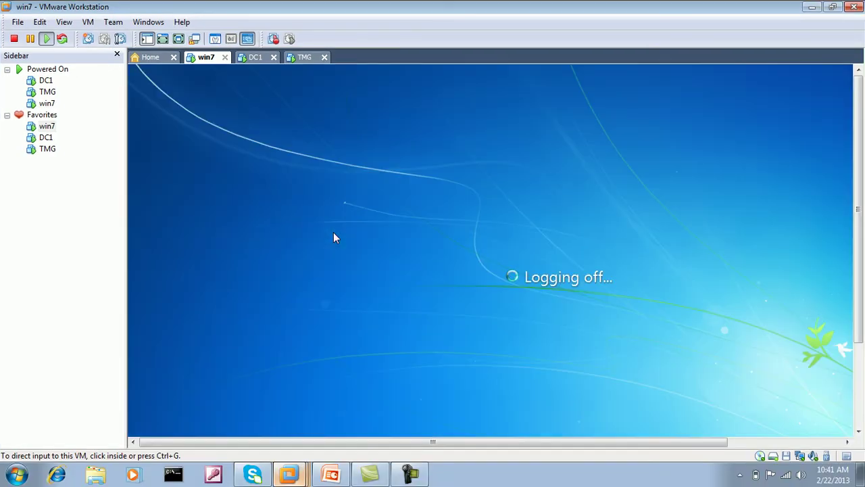
pyautogui.click(412, 475)
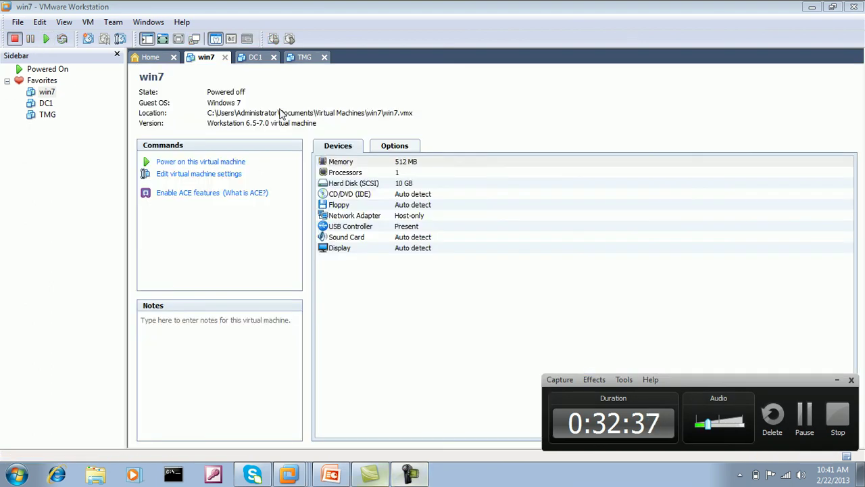
pyautogui.click(260, 59)
pyautogui.click(301, 58)
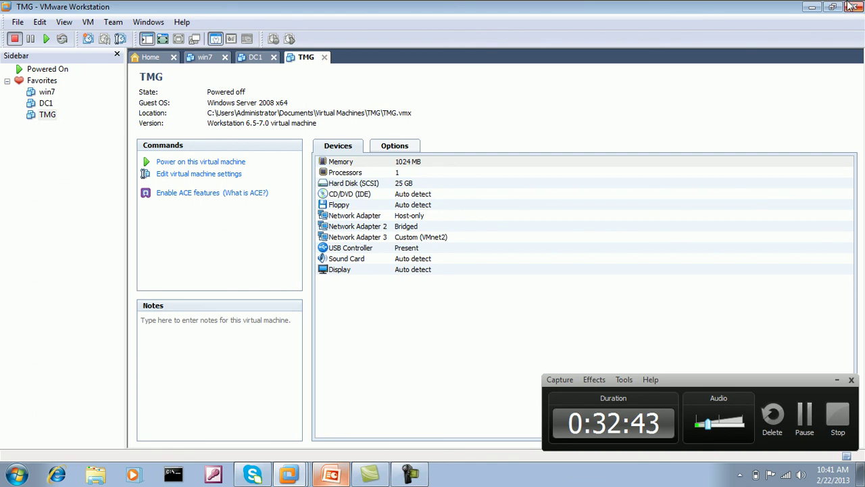
# Switch to the PowerPoint presentation and go back to the first slide thumbnails to review the covered topics
pyautogui.click(331, 474)
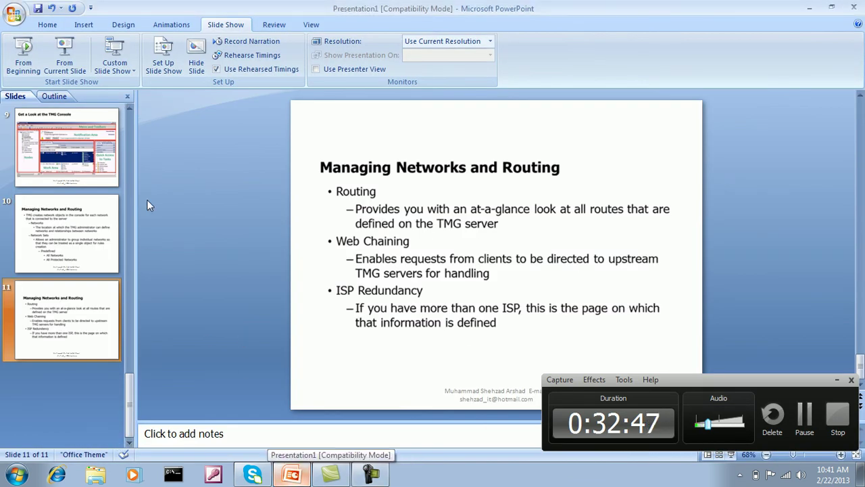
pyautogui.moveTo(127, 382); pyautogui.dragTo(134, 128)
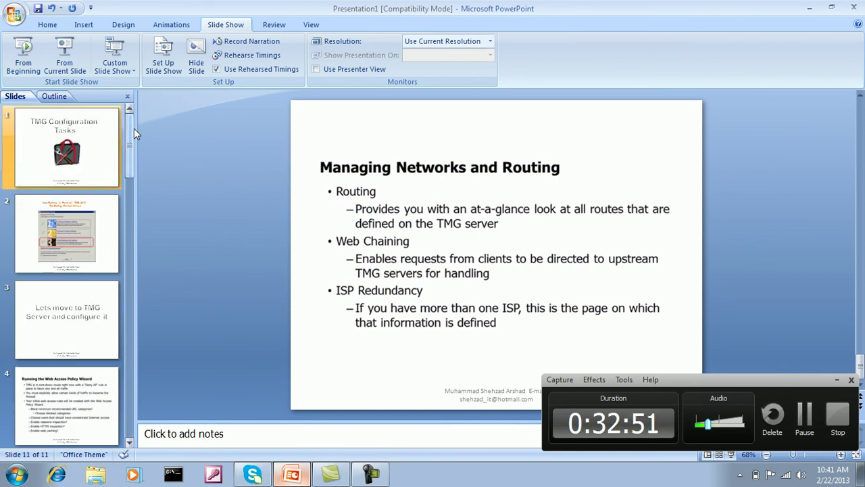